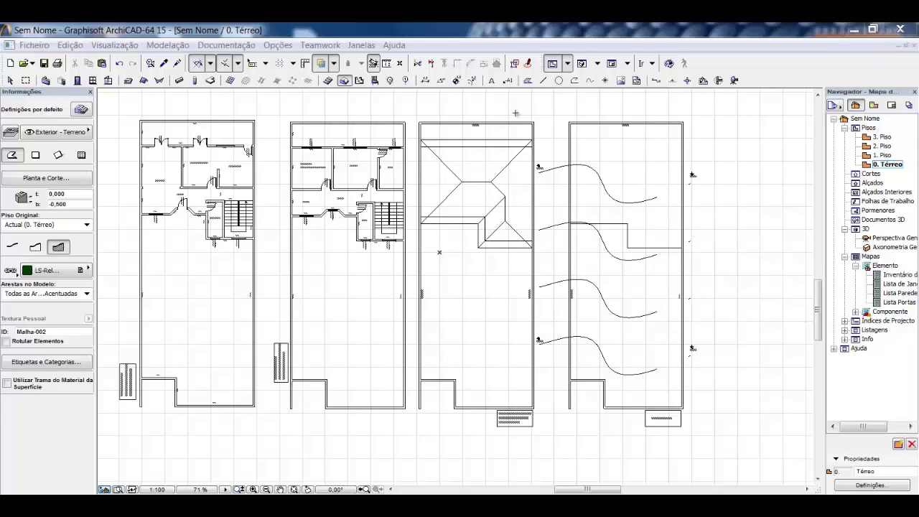
left_click(370, 112)
key("Escape")
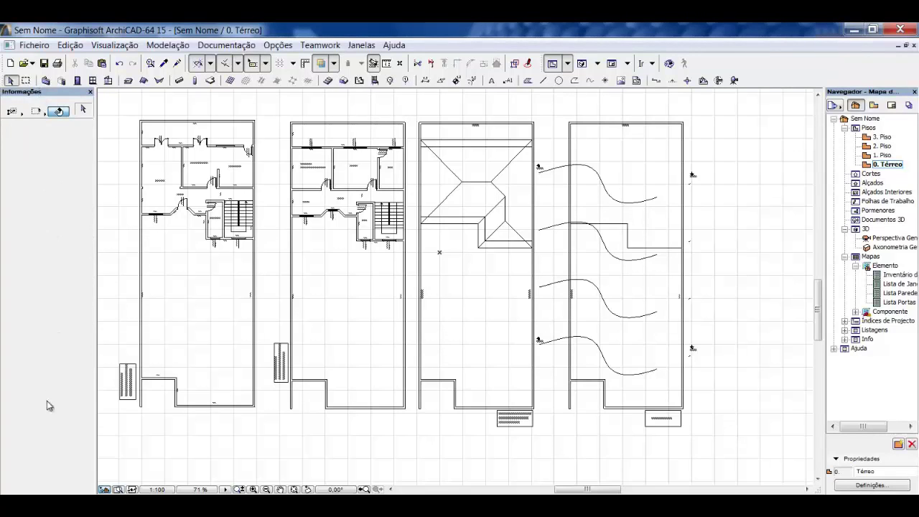
left_click(47, 82)
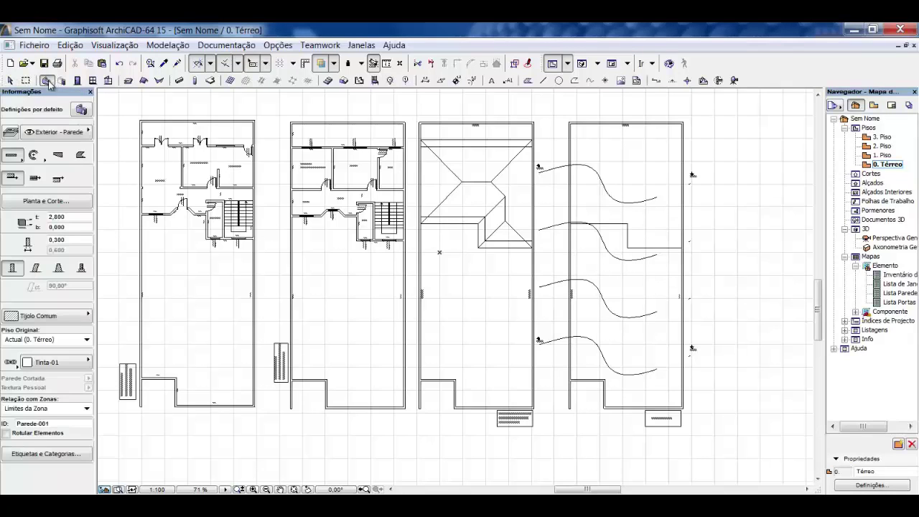
key("Escape")
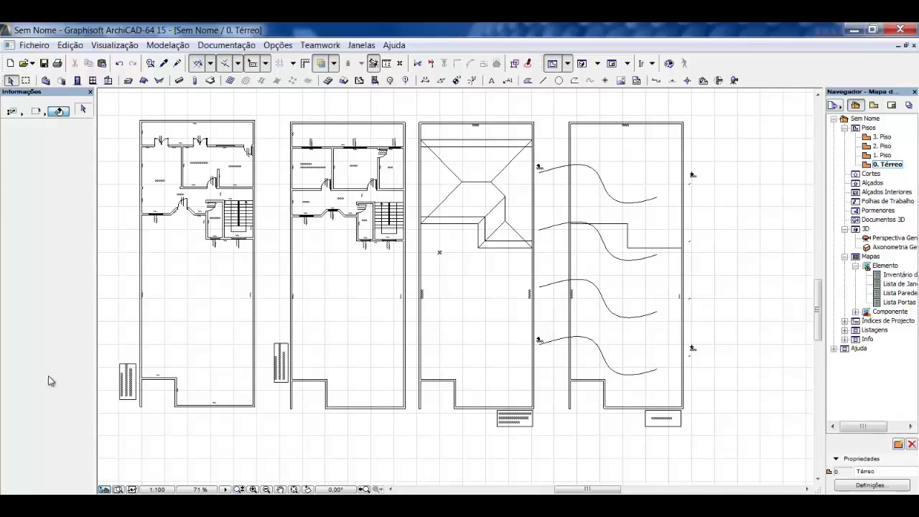
Step: Activate the Mesh tool and examine the contour curves and elevation marks on the topography plan
scroll(779, 115, "up", 4)
scroll(552, 200, "down", 1)
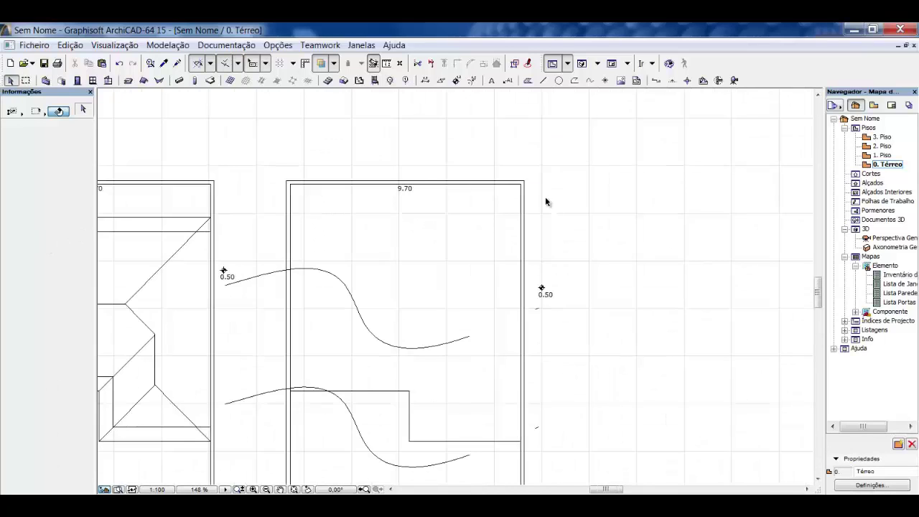
left_click(344, 80)
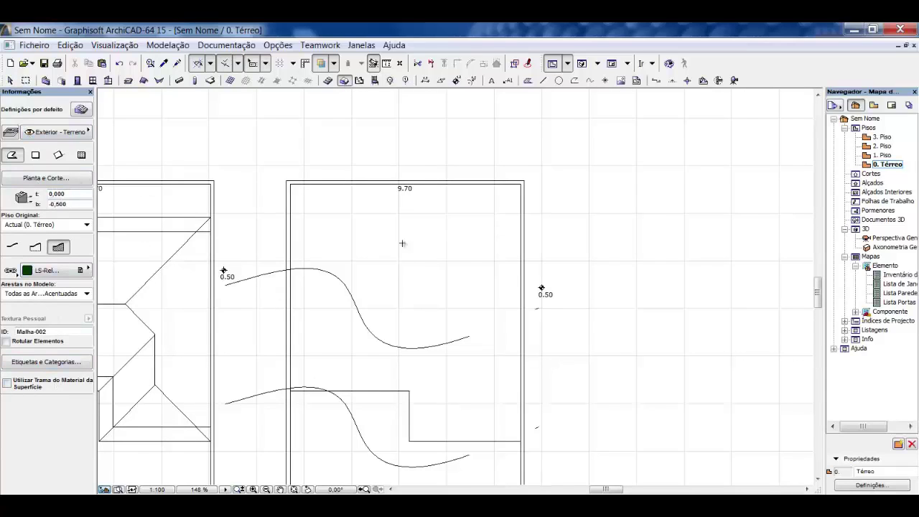
scroll(421, 140, "down", 3)
scroll(352, 309, "up", 3)
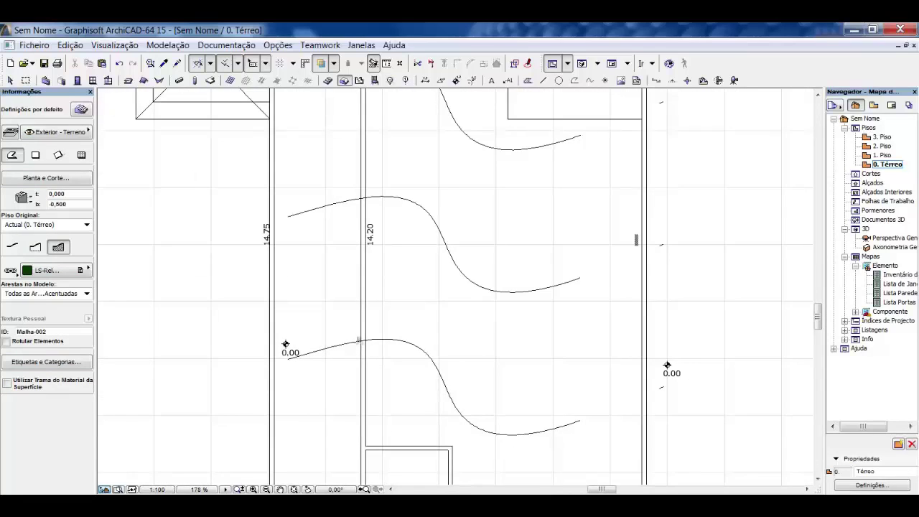
scroll(359, 341, "down", 2)
scroll(352, 359, "up", 2)
scroll(340, 363, "down", 1)
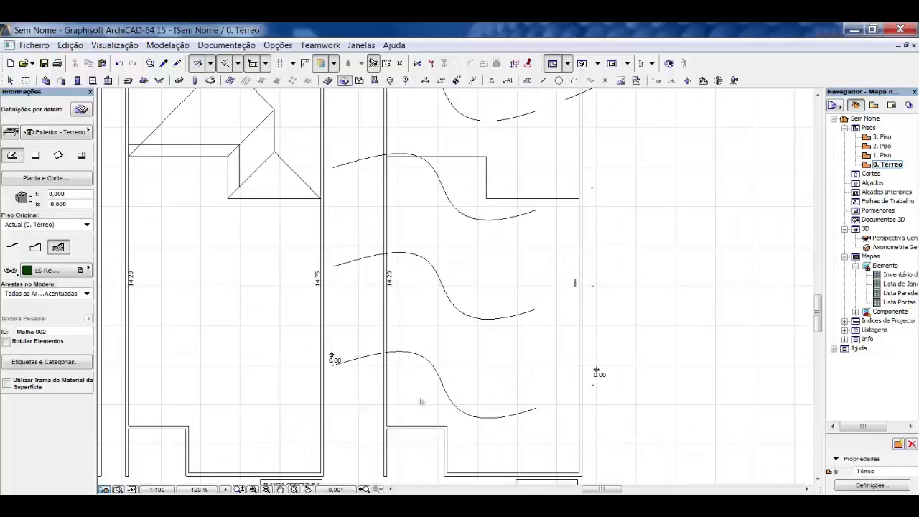
scroll(421, 343, "down", 2)
scroll(404, 129, "up", 4)
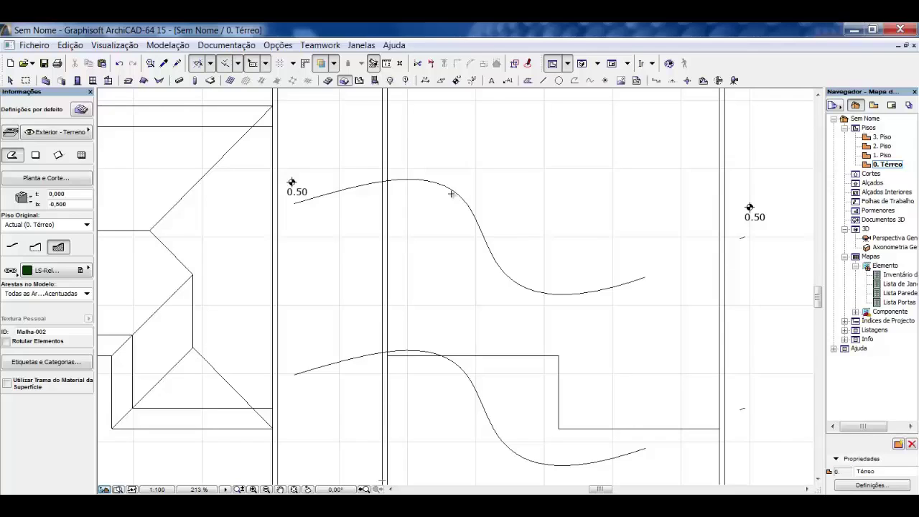
scroll(221, 286, "down", 2)
scroll(361, 214, "up", 2)
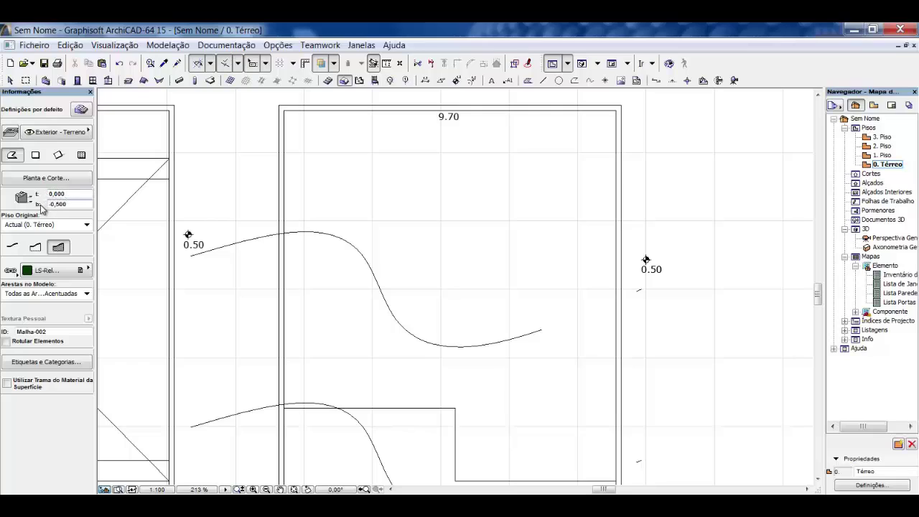
Step: Unlink the mesh surfaces to give only the top face LS-Relva Verde, then link all surface materials again
left_click(76, 206)
left_click(12, 271)
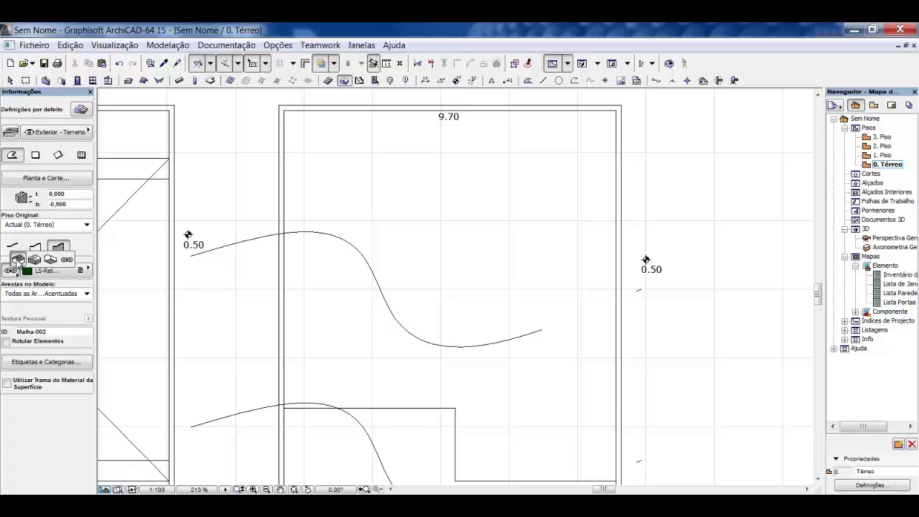
left_click(18, 261)
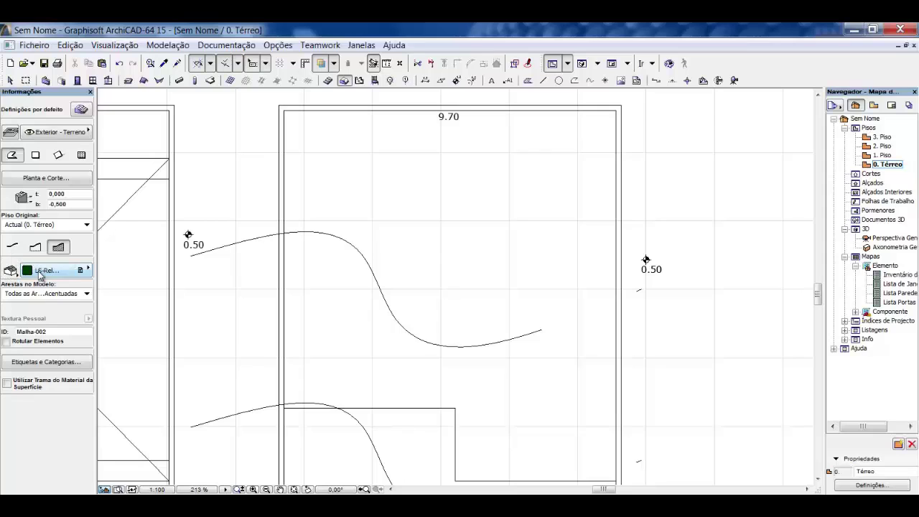
left_click(41, 272)
left_click(128, 438)
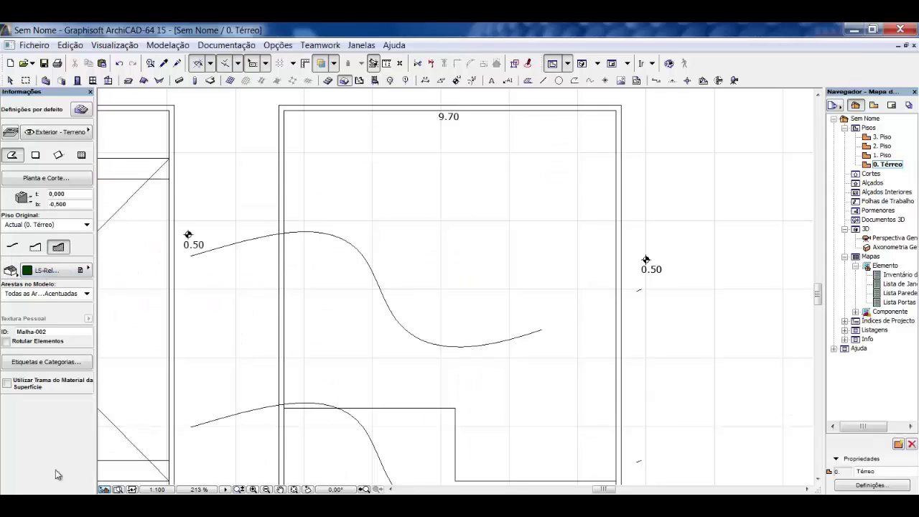
left_click(11, 271)
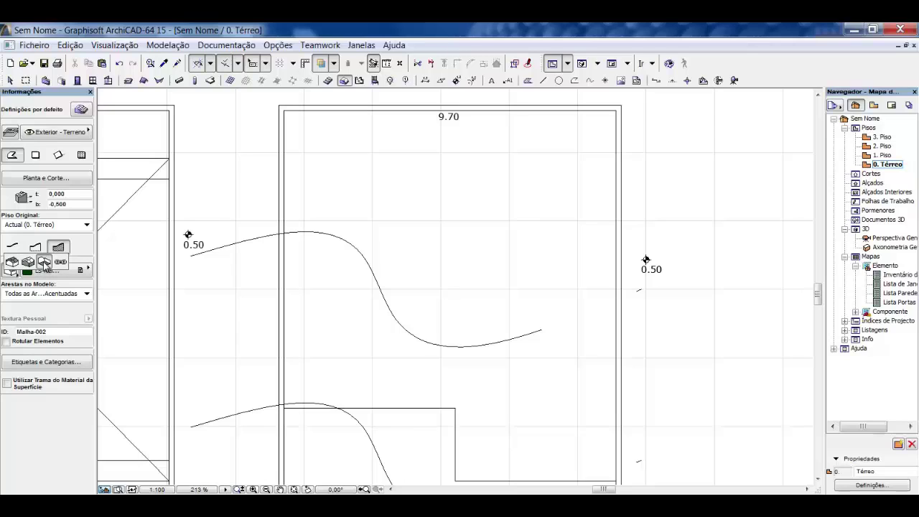
left_click(63, 263)
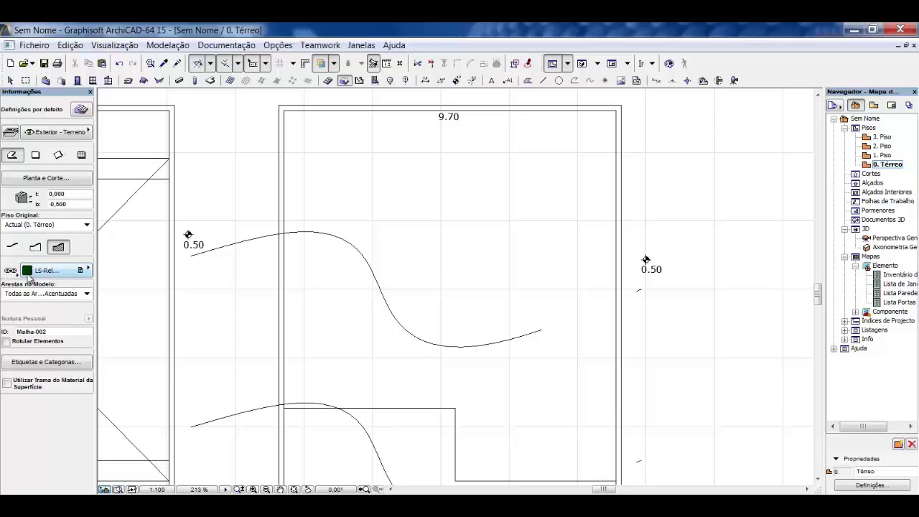
Step: Assign the LS-Terra material to the side faces in the mesh default settings
left_click(11, 273)
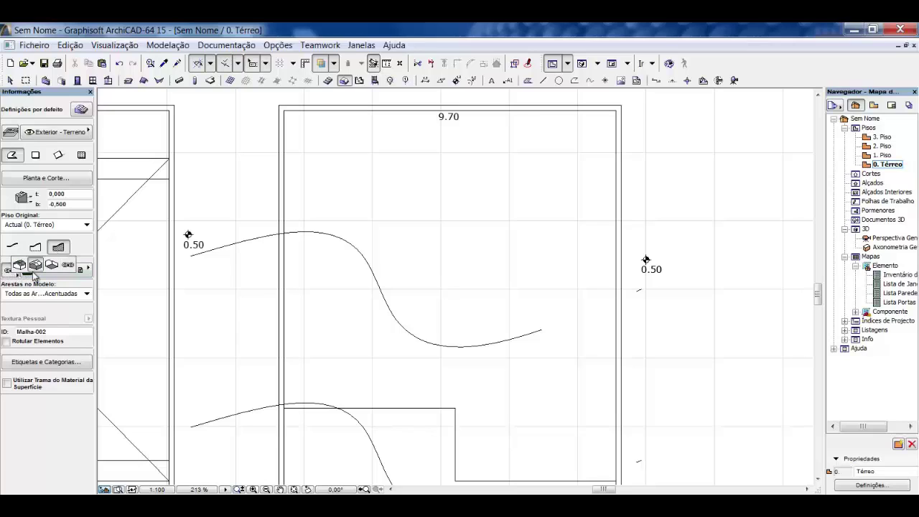
left_click(34, 266)
left_click(54, 270)
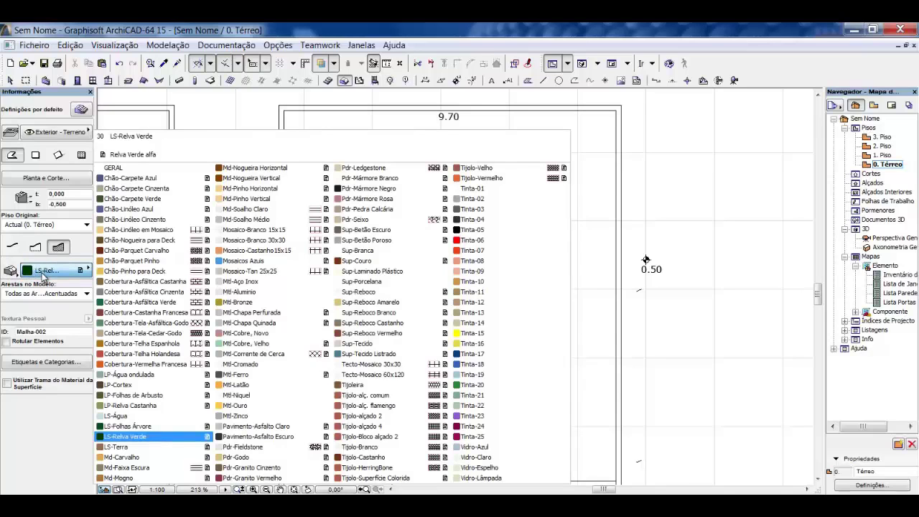
left_click(124, 448)
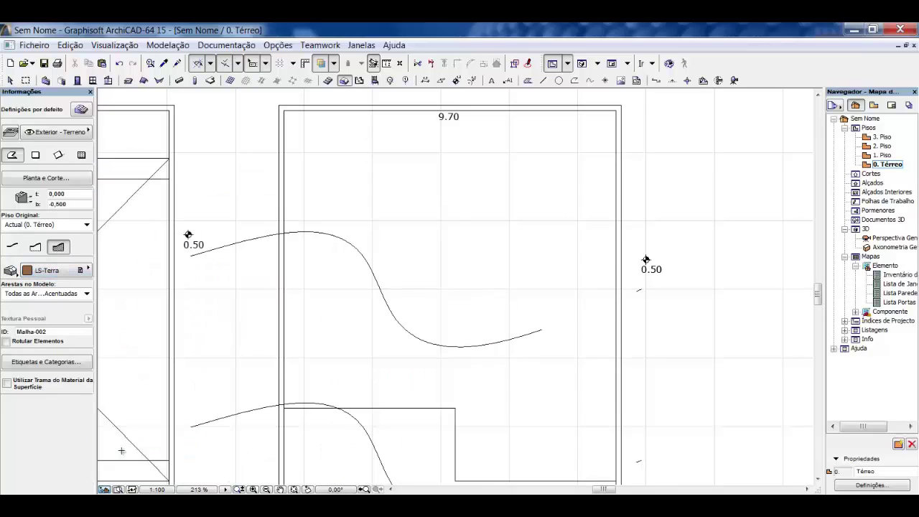
Step: Compare the materials assigned to the top and side faces of the mesh
left_click(11, 272)
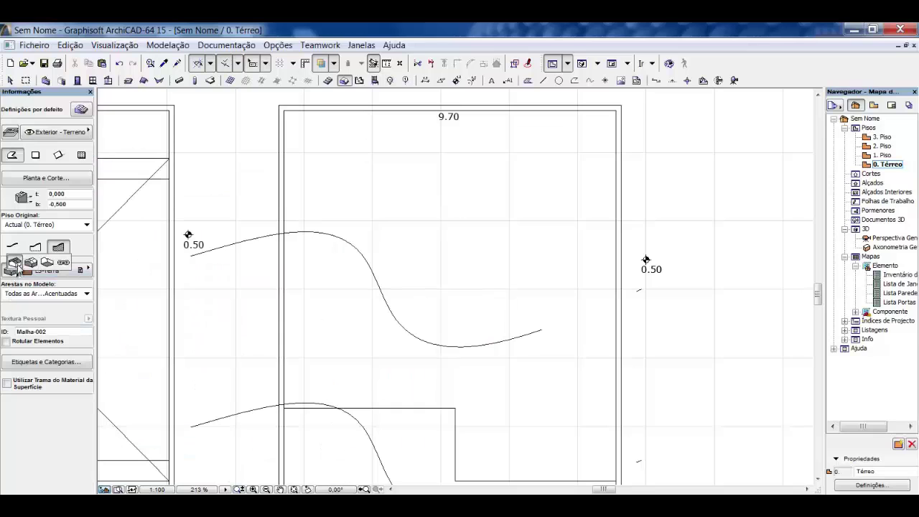
left_click(14, 263)
left_click(60, 271)
left_click(59, 271)
left_click(13, 272)
left_click(33, 267)
left_click(40, 270)
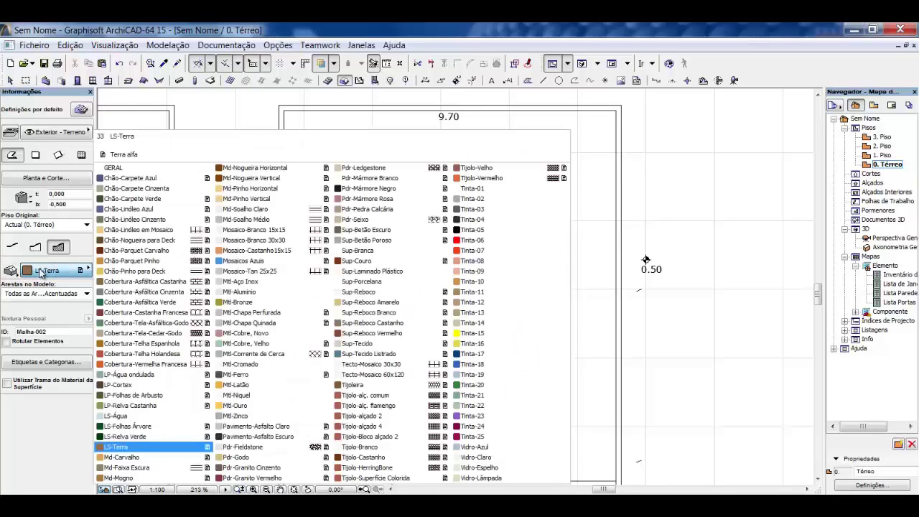
left_click(41, 272)
Step: Link all mesh surfaces to the top face's LS-Relva Verde material
left_click(12, 270)
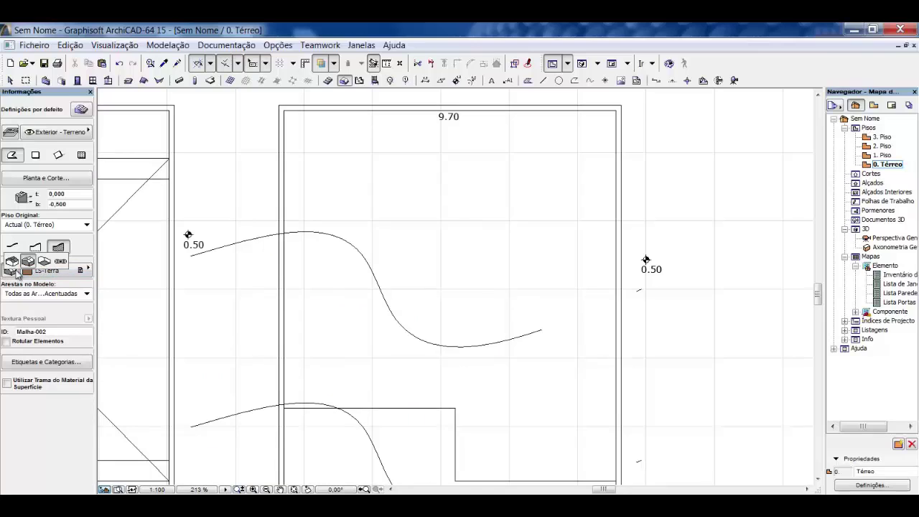
left_click(11, 263)
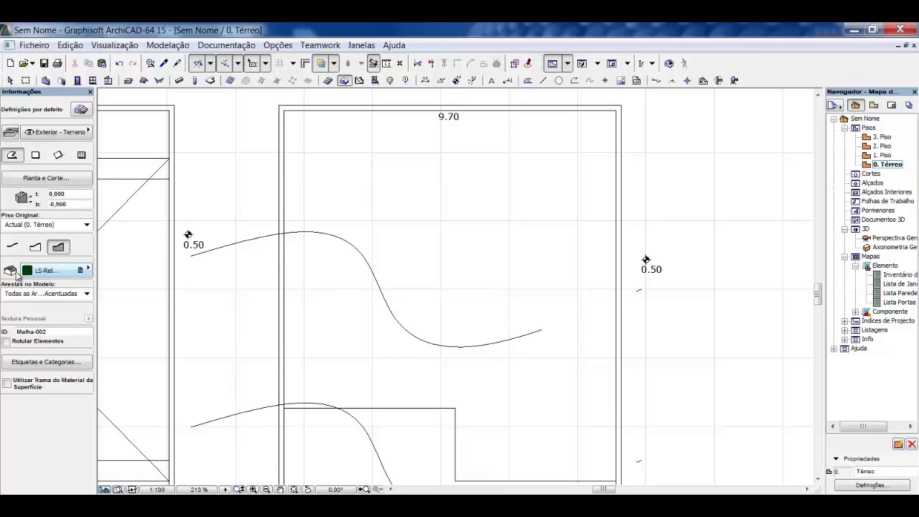
left_click(15, 273)
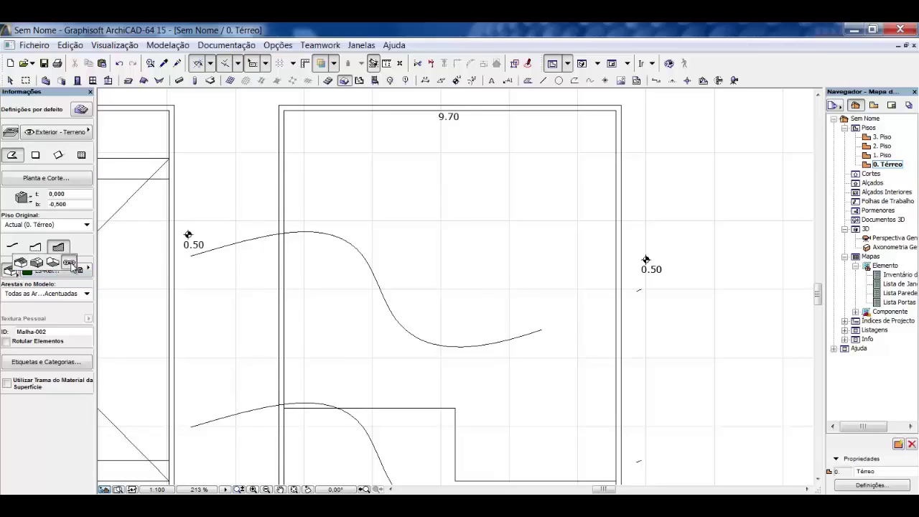
left_click(70, 263)
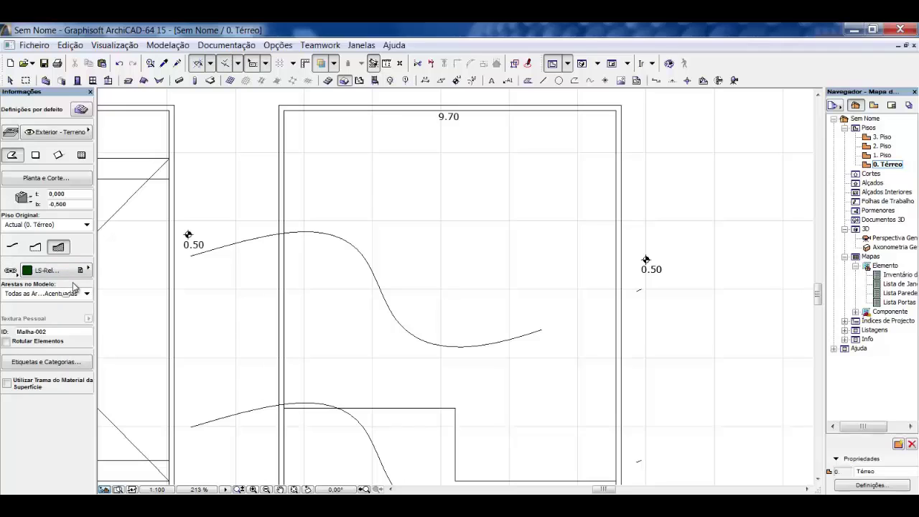
Step: Draw a polygonal mesh through the four outer corners of the topography lot, 25 m long, closing it at the first corner
scroll(174, 252, "down", 2)
scroll(406, 117, "up", 1)
scroll(406, 117, "up", 1)
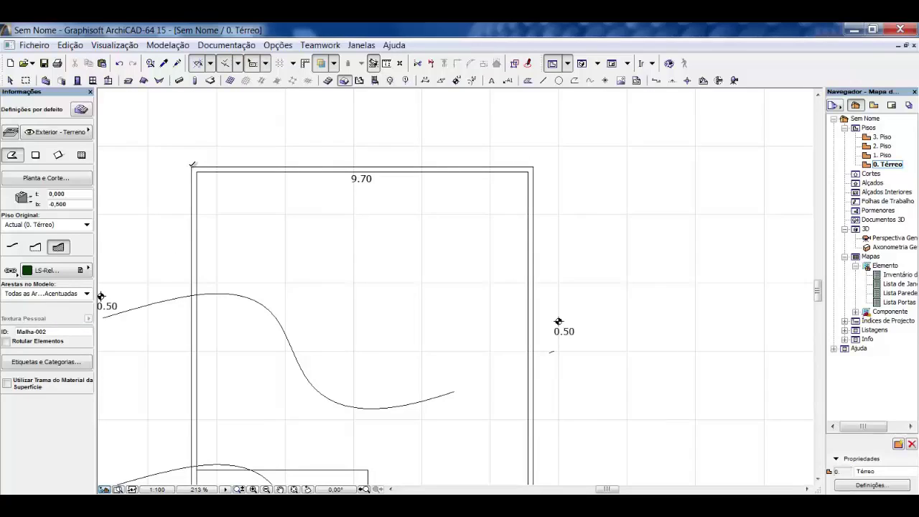
left_click(192, 166)
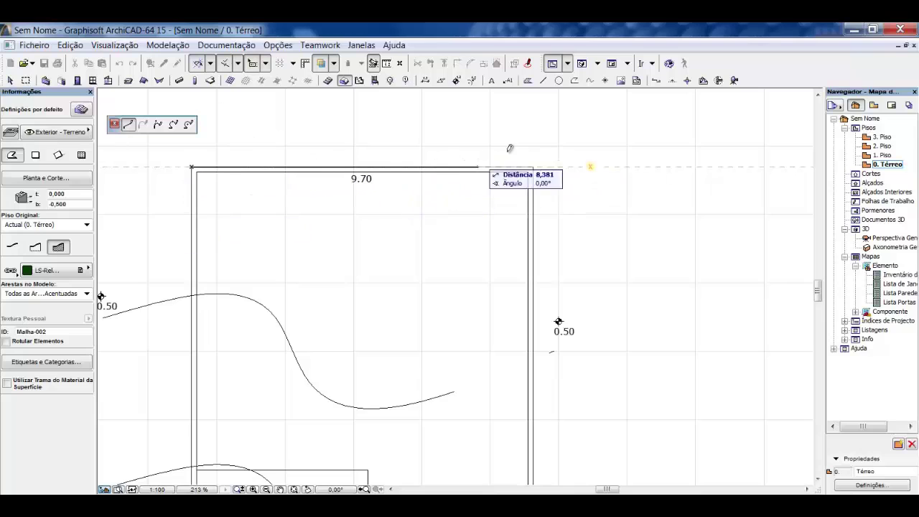
left_click(535, 164)
scroll(497, 116, "down", 5)
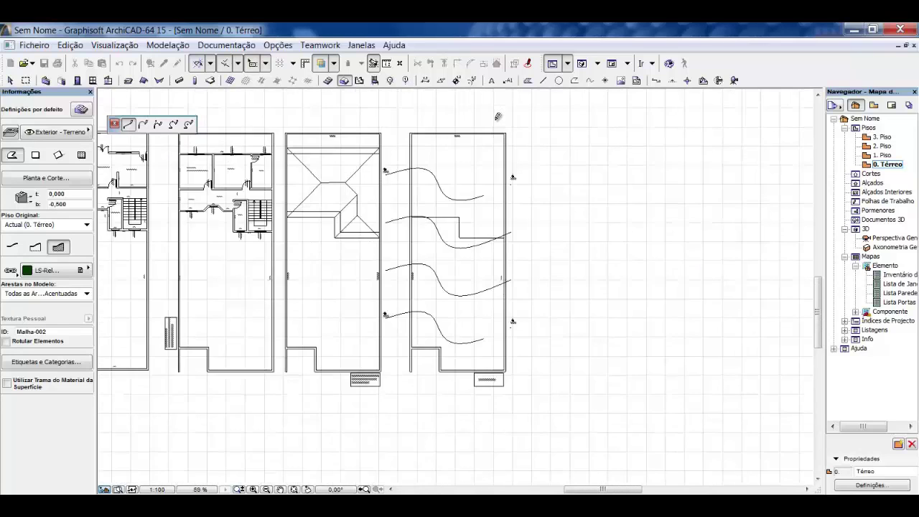
scroll(507, 370, "up", 5)
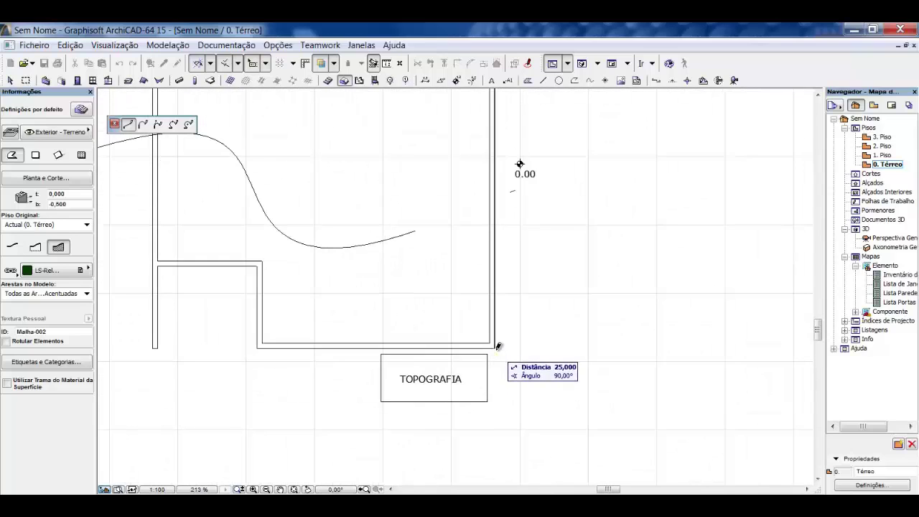
left_click(496, 347)
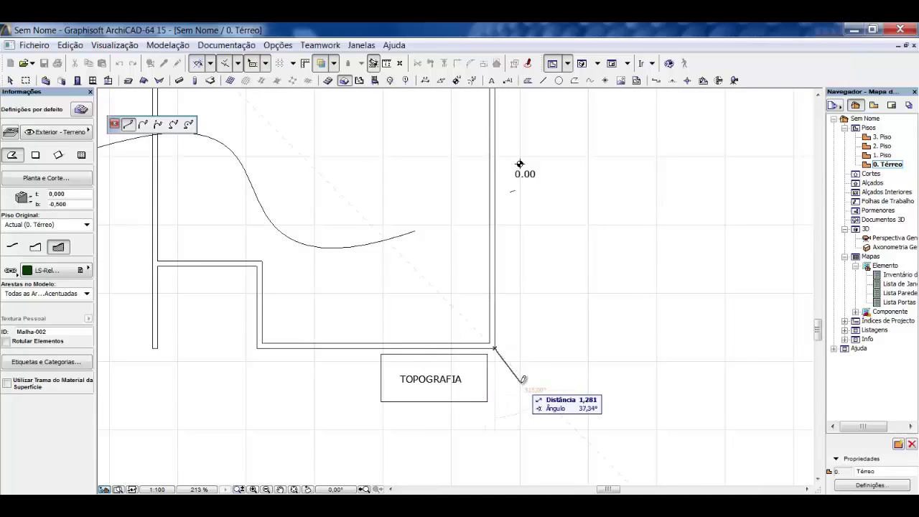
scroll(524, 380, "down", 1)
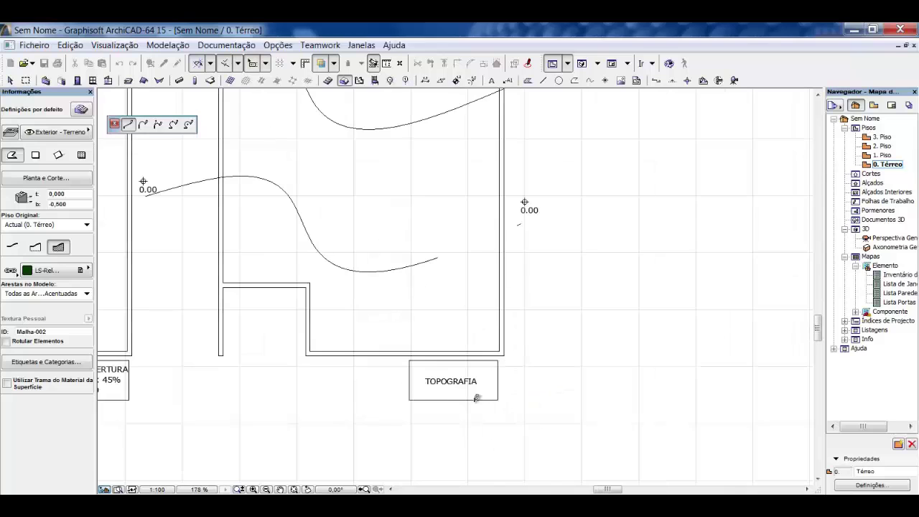
scroll(215, 382, "up", 2)
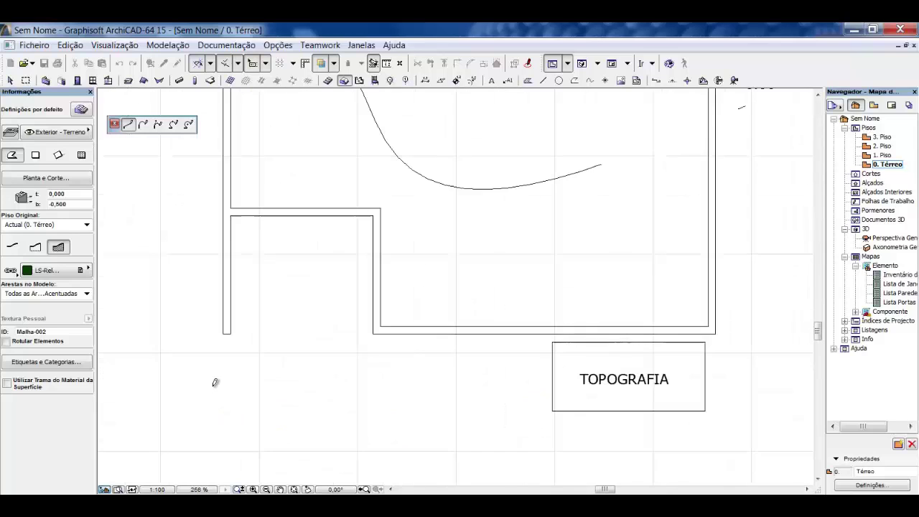
left_click(226, 332)
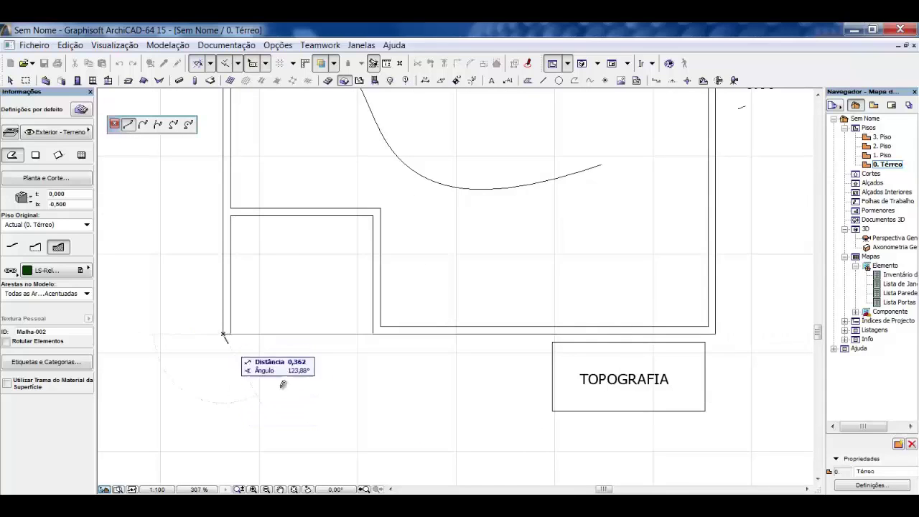
scroll(224, 344, "down", 5)
scroll(345, 115, "up", 5)
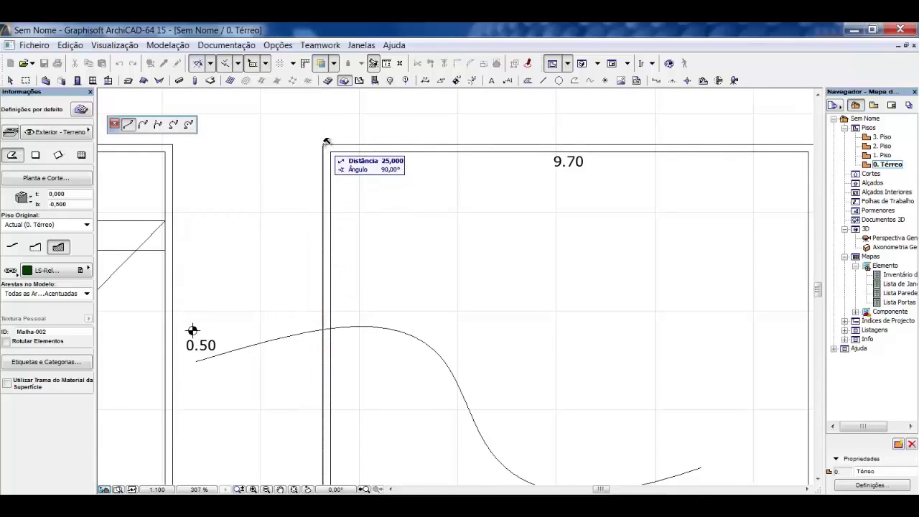
left_click(326, 141)
scroll(431, 286, "down", 3)
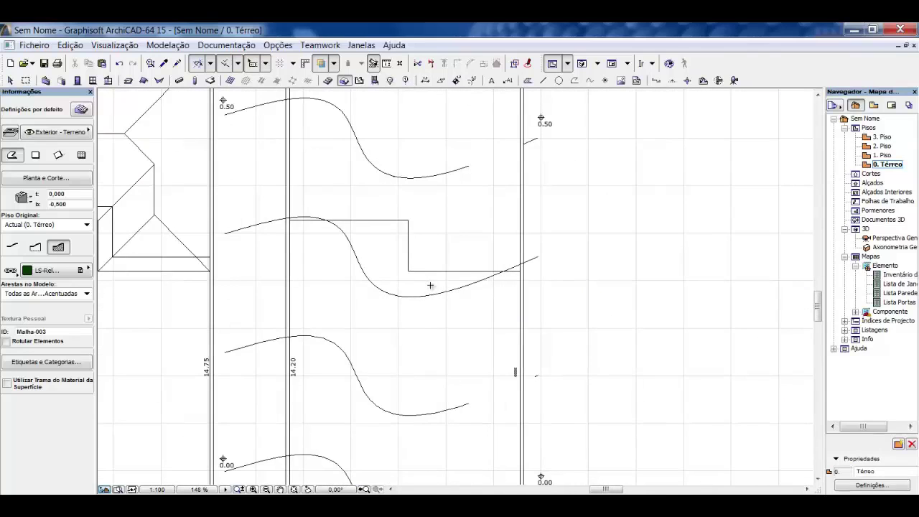
scroll(376, 374, "down", 2)
scroll(378, 238, "down", 3)
scroll(382, 338, "up", 3)
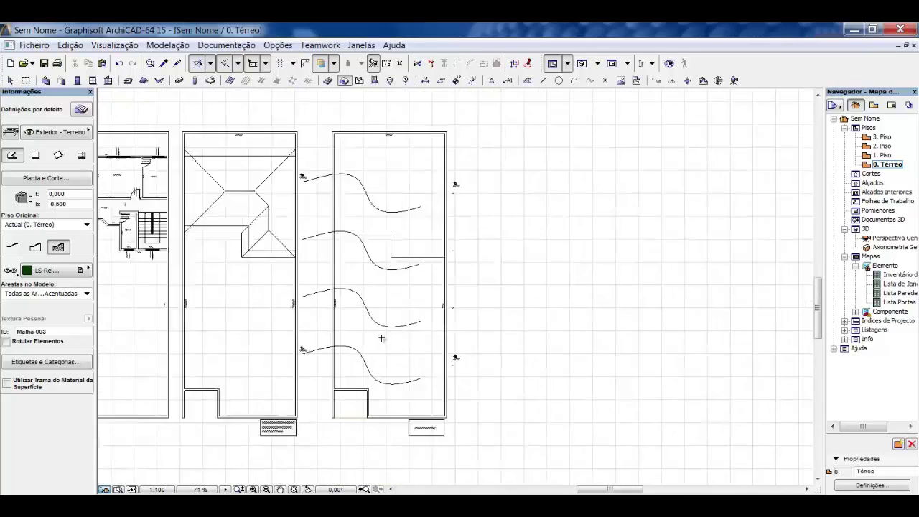
scroll(383, 338, "down", 1)
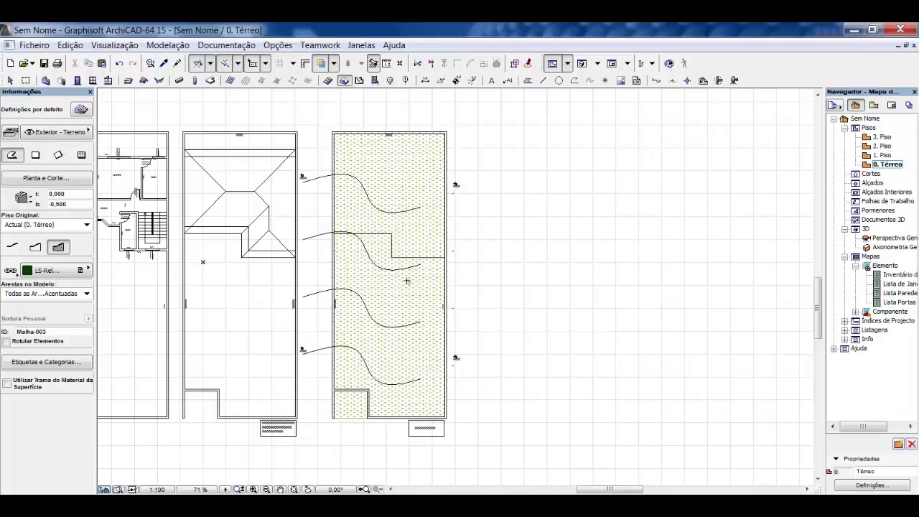
Step: Check the lot mesh's outline on the topography plan and examine its thickness in 3D from several angles
key("Escape")
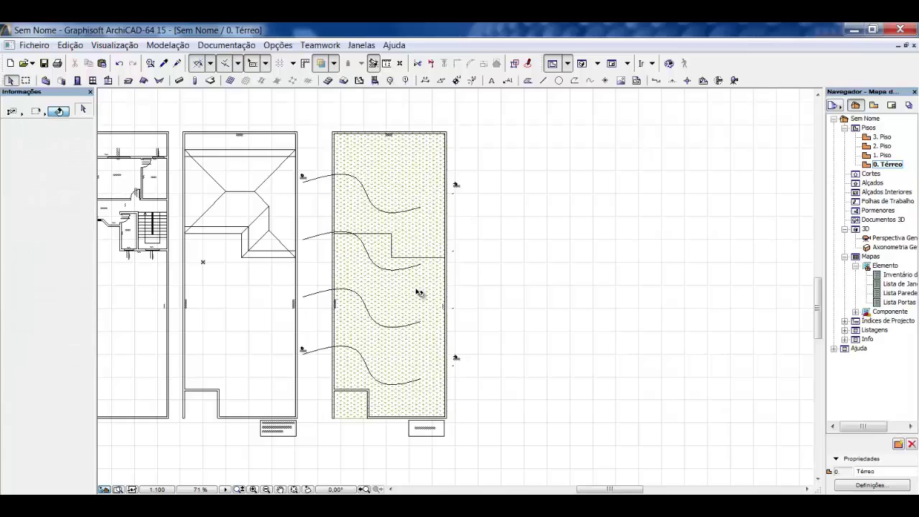
left_click(408, 292)
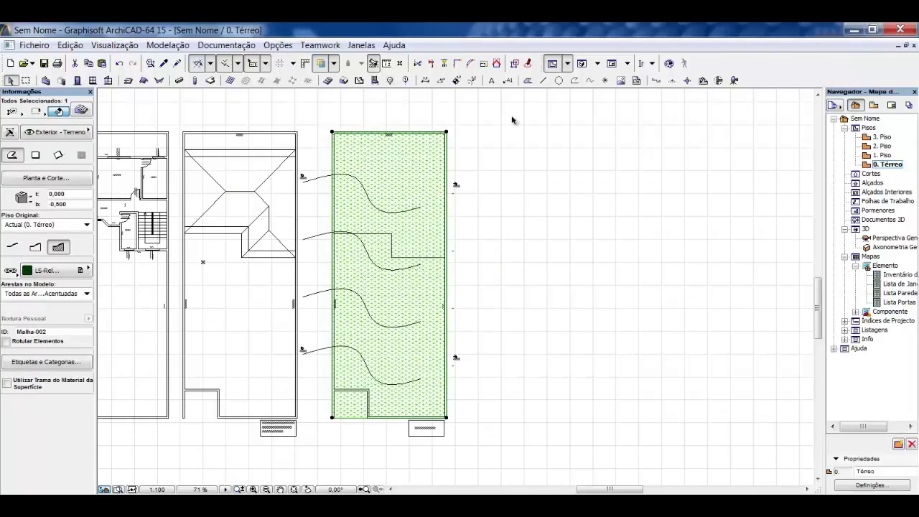
scroll(378, 446, "up", 3)
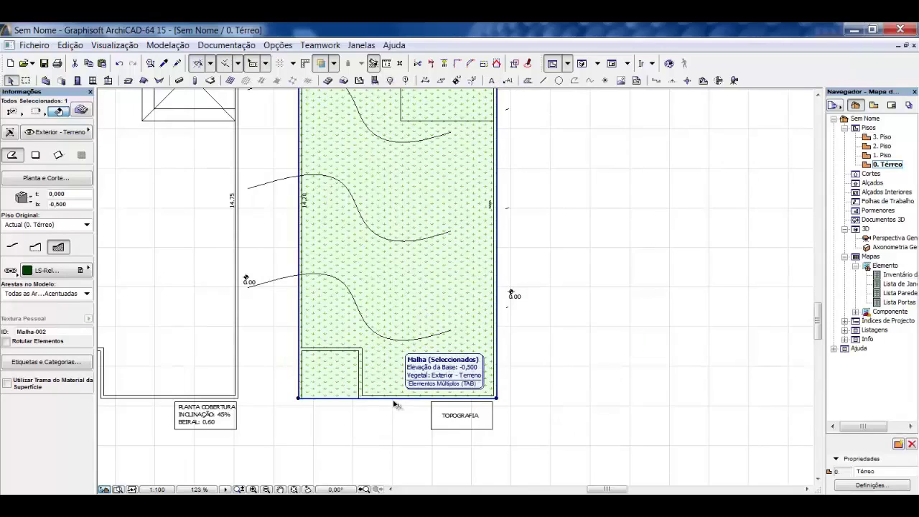
scroll(415, 424, "down", 2)
left_click(415, 429)
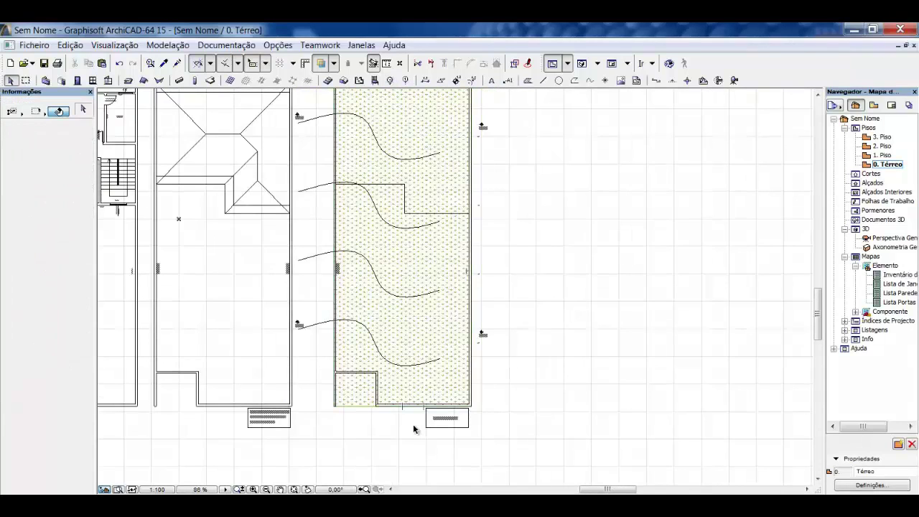
key("F3")
middle_click_drag(350, 386, 437, 355, "shift")
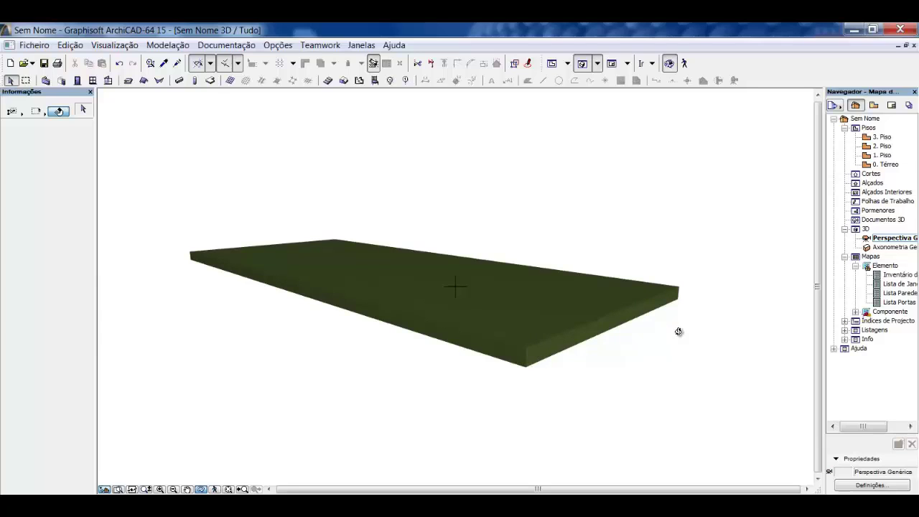
key("F2")
scroll(444, 351, "down", 2)
scroll(410, 390, "up", 2)
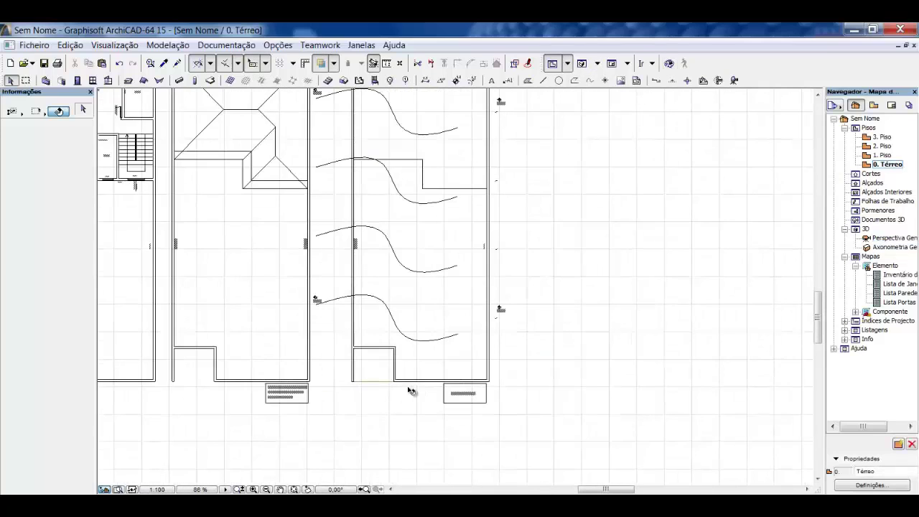
Step: Apply a negative point height at the front edge of the lot's mesh and check the surface in 3D
left_click(420, 306)
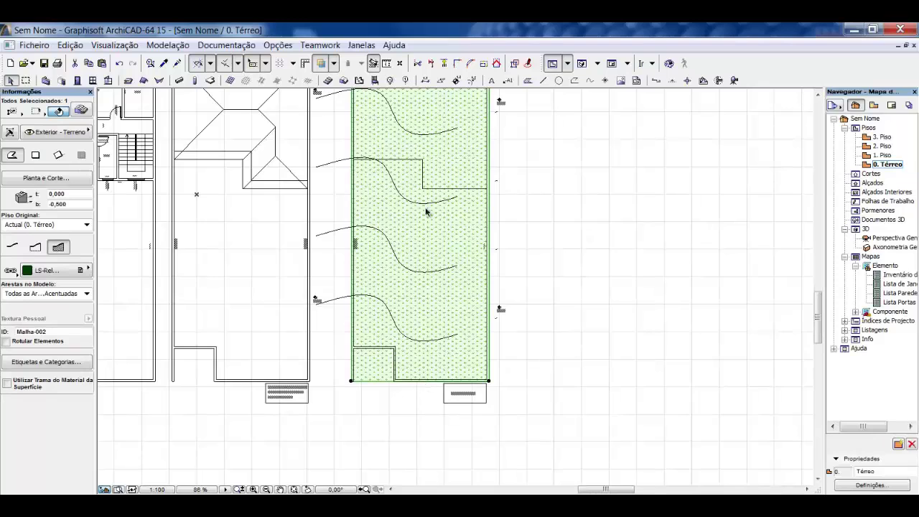
left_click(421, 383)
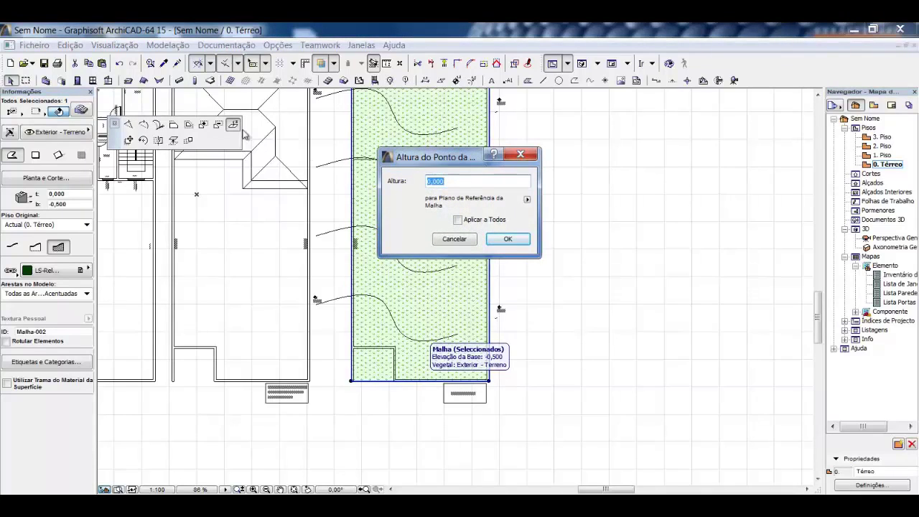
left_click(452, 239)
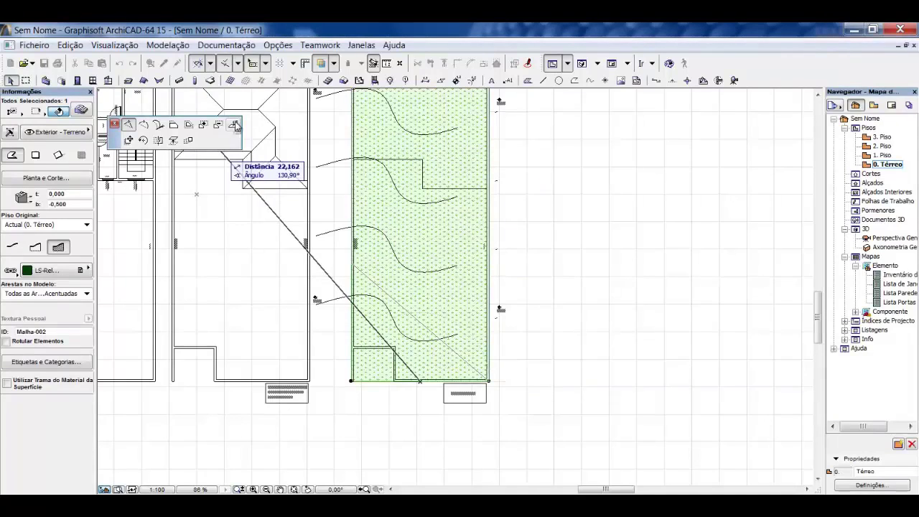
left_click(233, 128)
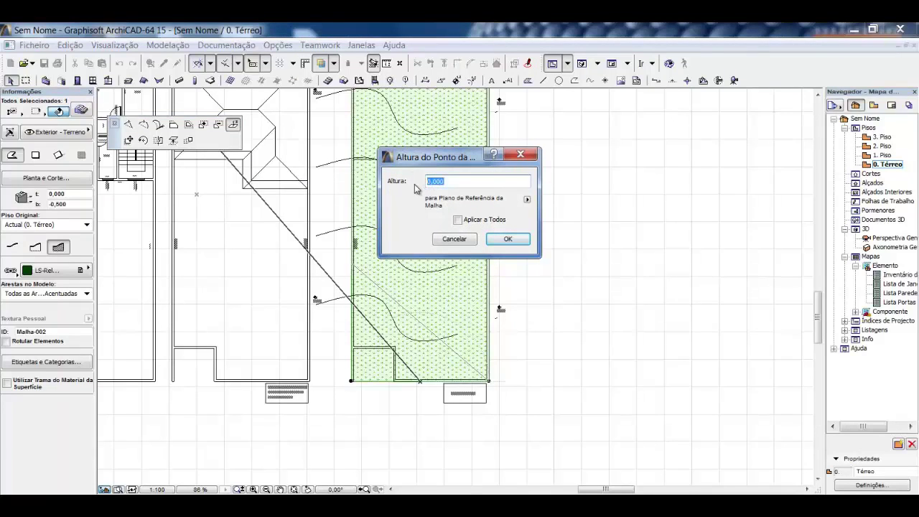
type("-")
left_click(508, 238)
left_click(543, 314)
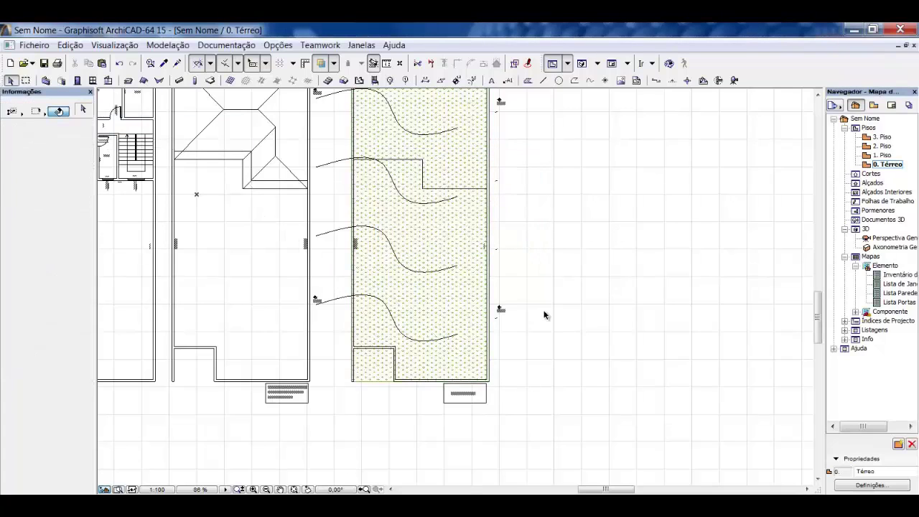
key("F3")
left_click_drag(455, 338, 464, 311)
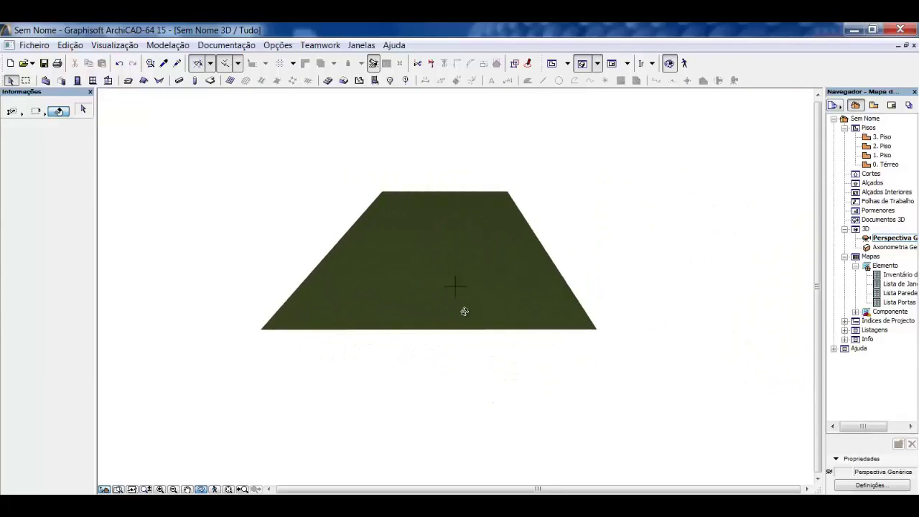
key("F2")
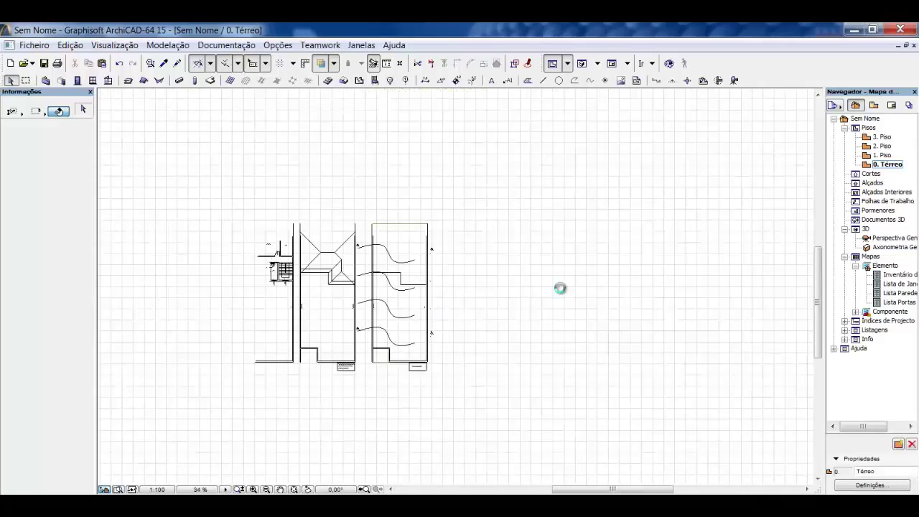
Step: Start a new polygonal mesh in the empty area beside the topography plan with a 15 m horizontal first edge
scroll(559, 288, "up", 3)
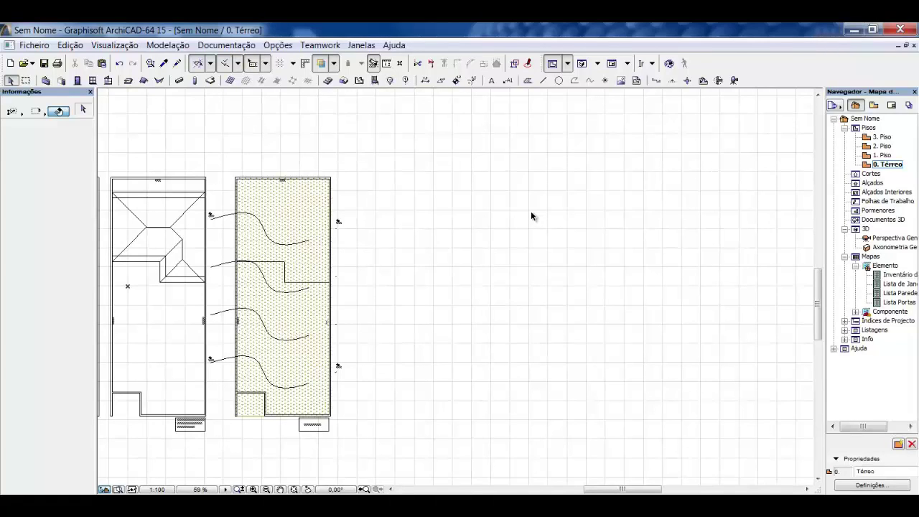
left_click(344, 82)
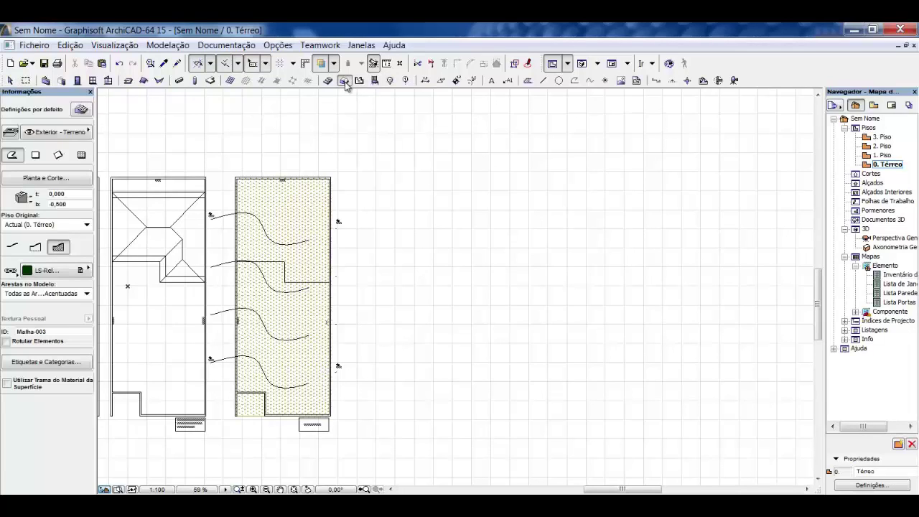
left_click(409, 182)
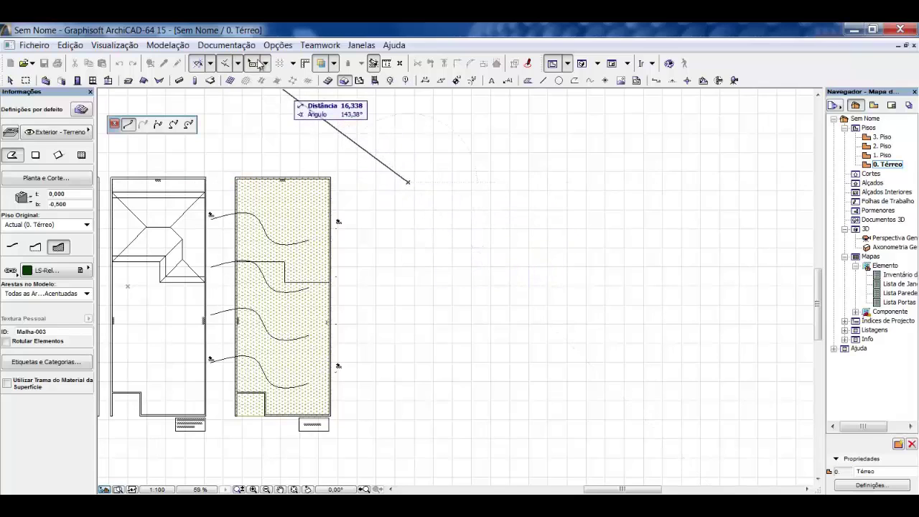
left_click(257, 67)
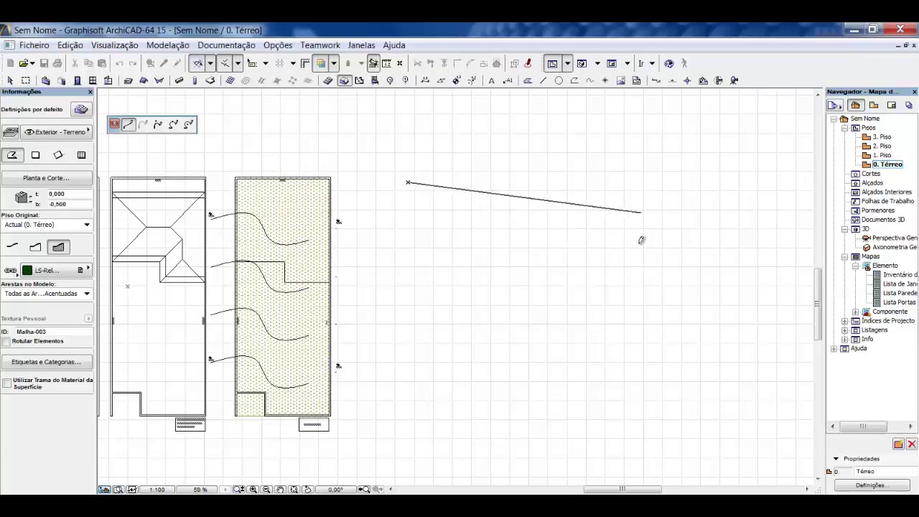
left_click(256, 68)
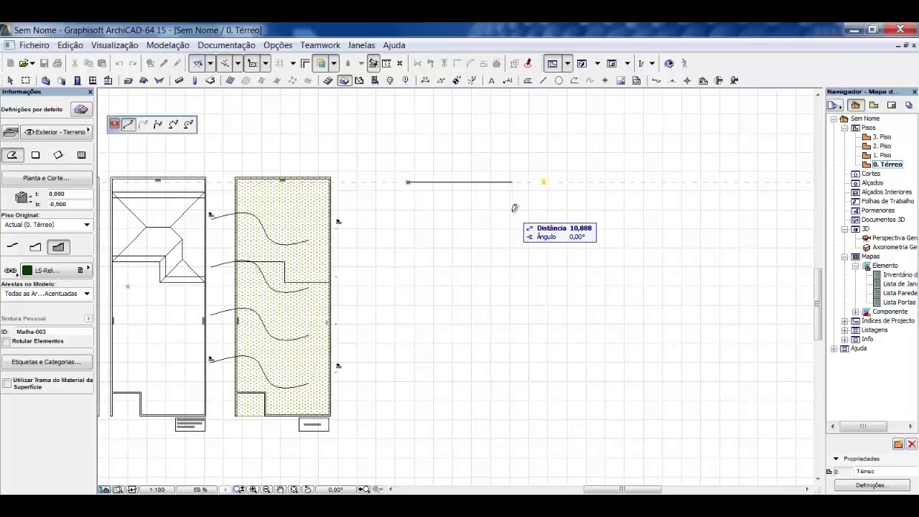
key("Tab")
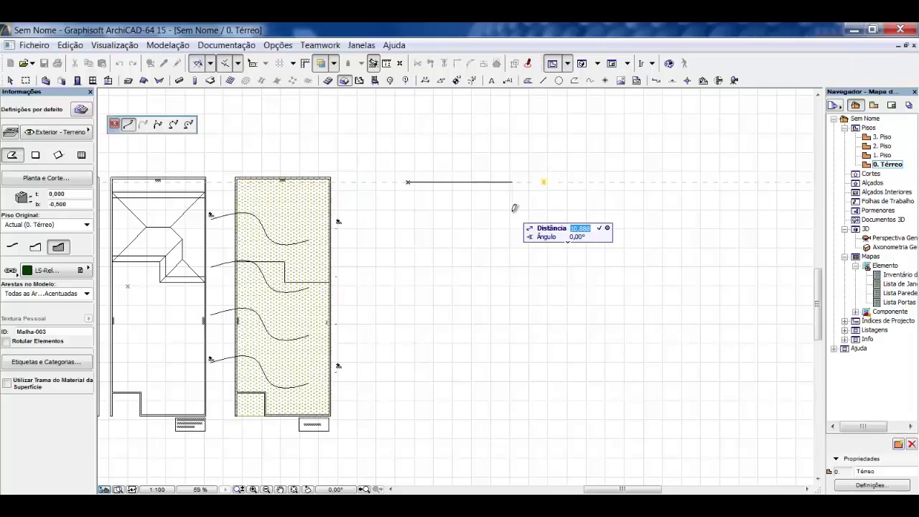
type("15")
key("Return")
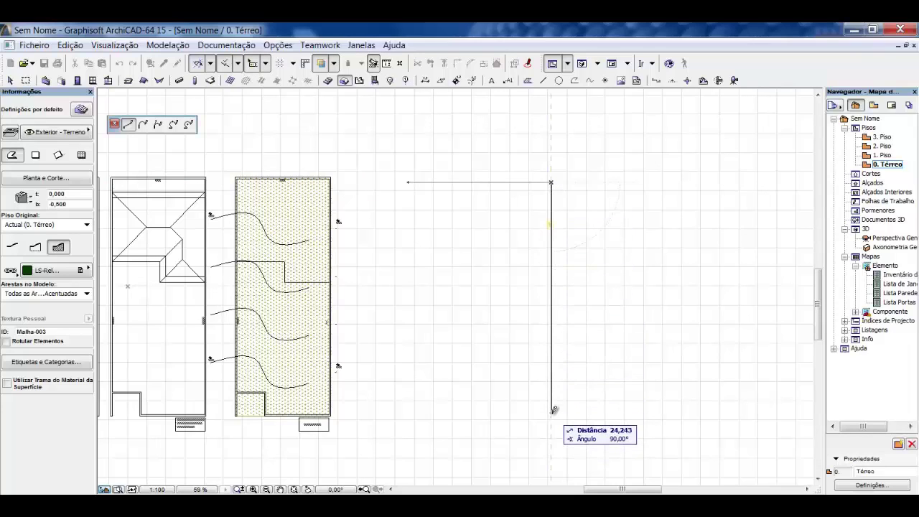
Step: Add the 25 m vertical and 15 m horizontal edges to the new mesh and close it at its starting corner
key("Tab")
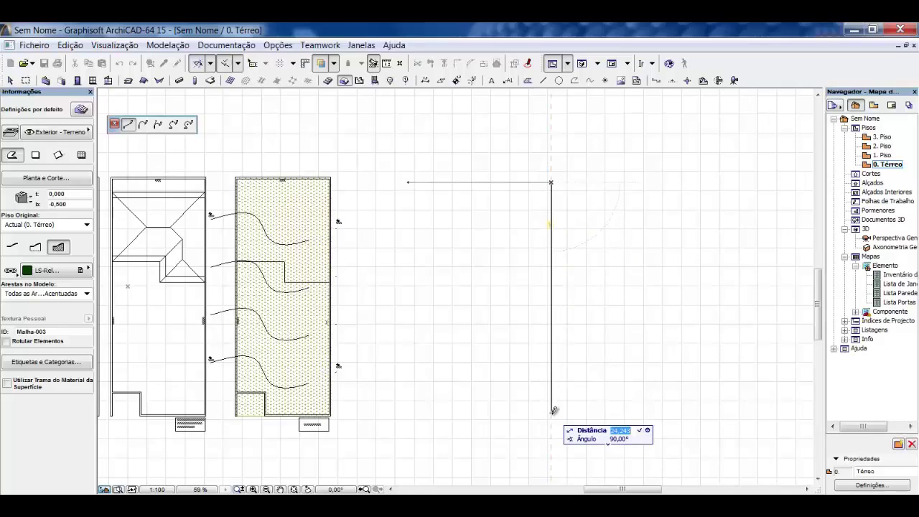
type("25")
key("Return")
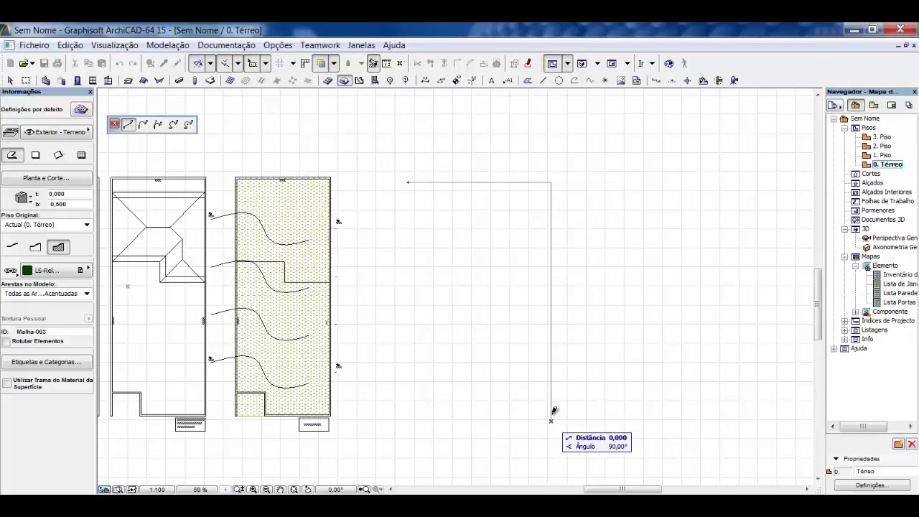
key("Tab")
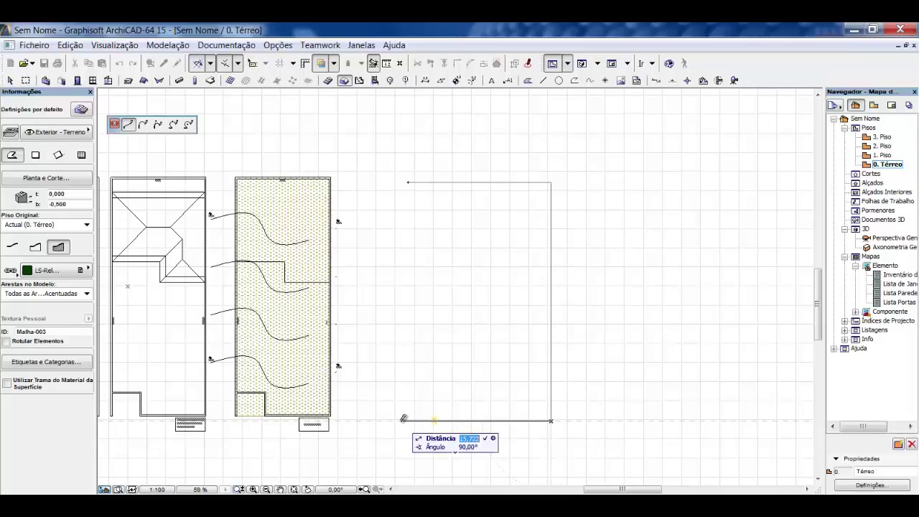
type("15")
key("Return")
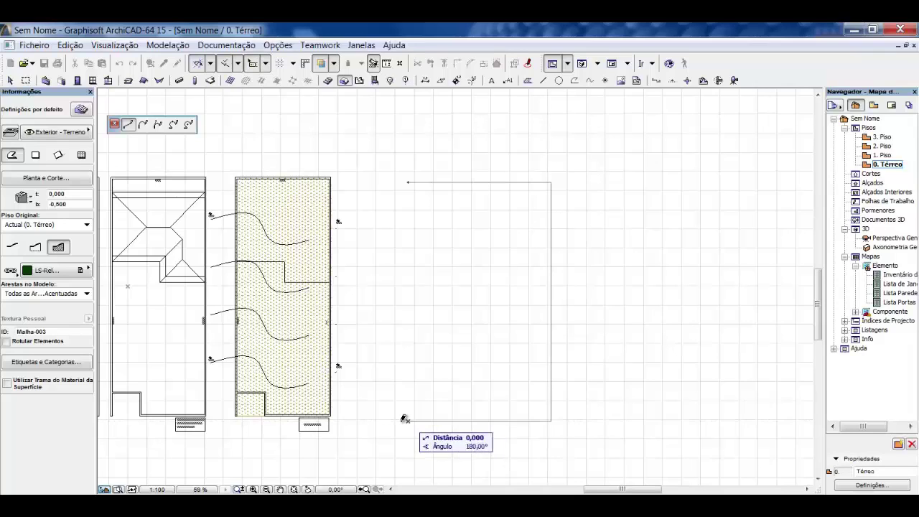
left_click(411, 179)
scroll(444, 223, "down", 3)
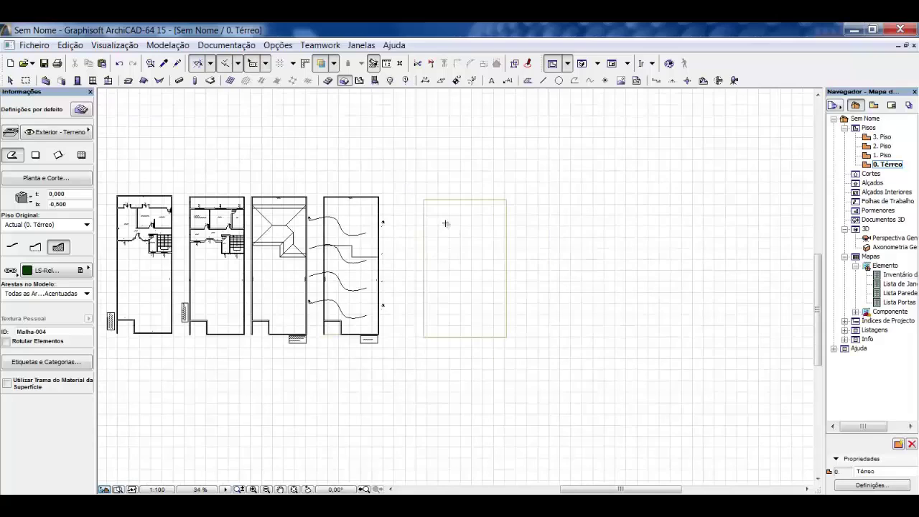
key("Escape")
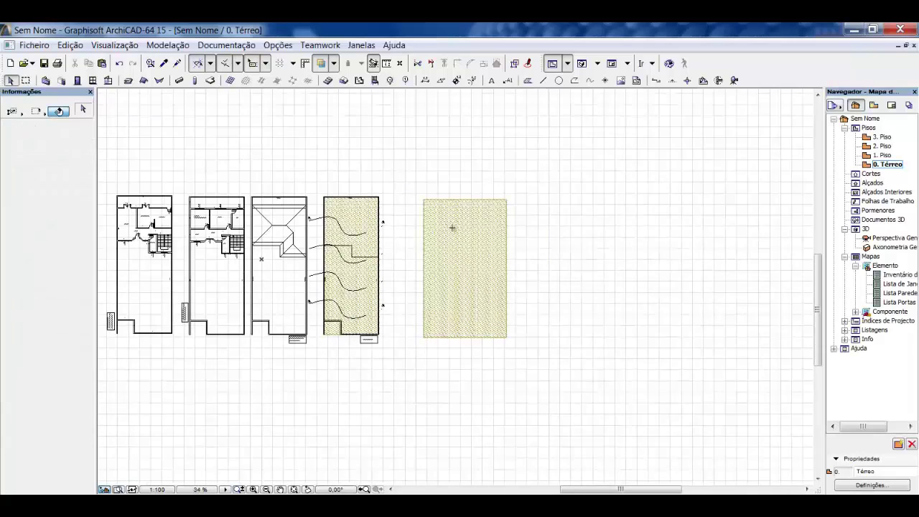
Step: View the new rectangular mesh in 3D alongside the lot's mesh
key("F3")
left_click_drag(462, 247, 469, 308)
key("F2")
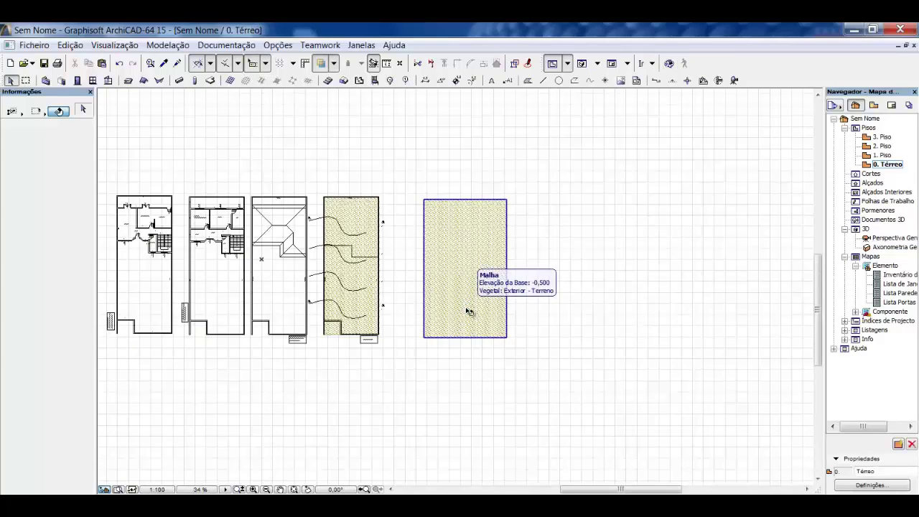
Step: Set the base value of the new 15 by 25 m mesh to -5 m
left_click(471, 255)
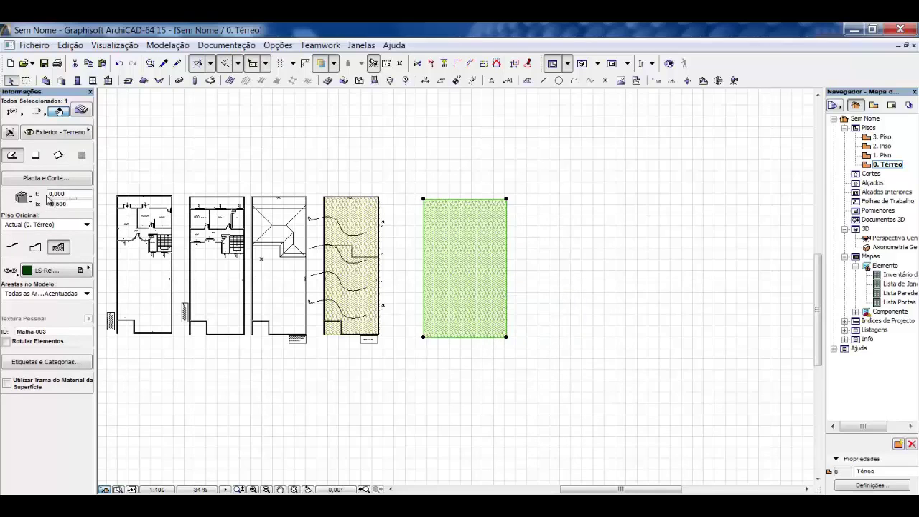
left_click(72, 203)
key("BackSpace")
type("-5")
key("Return")
left_click(578, 270)
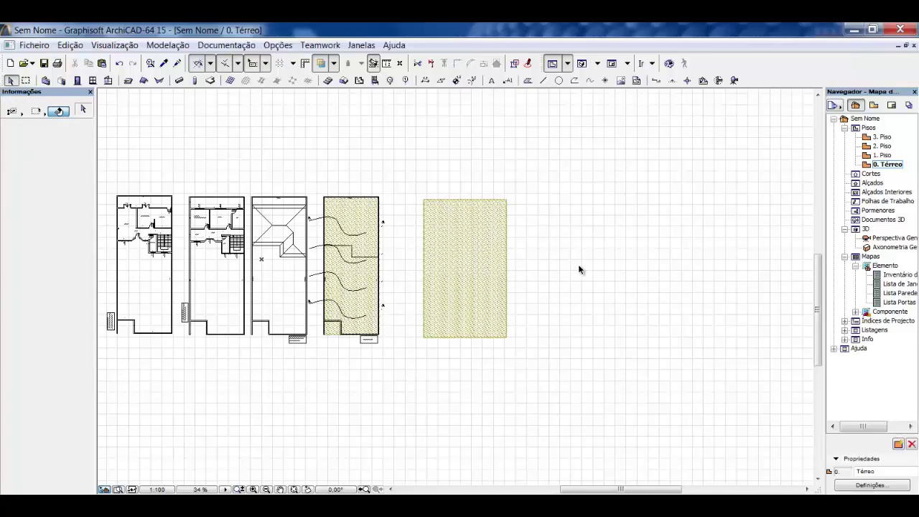
Step: Examine the deeper mesh in 3D, first with the whole model and then isolated as the only selected element
key("F3")
left_click_drag(546, 338, 608, 332)
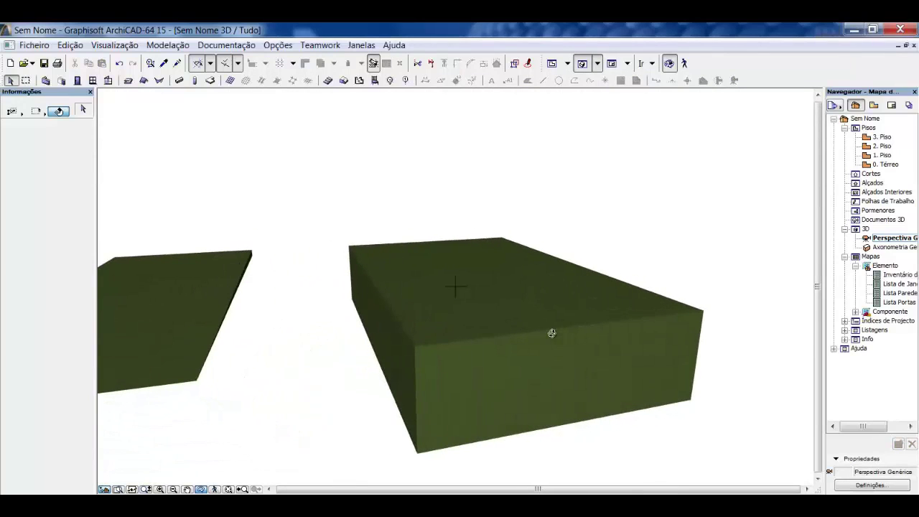
key("F2")
scroll(553, 255, "up", 2)
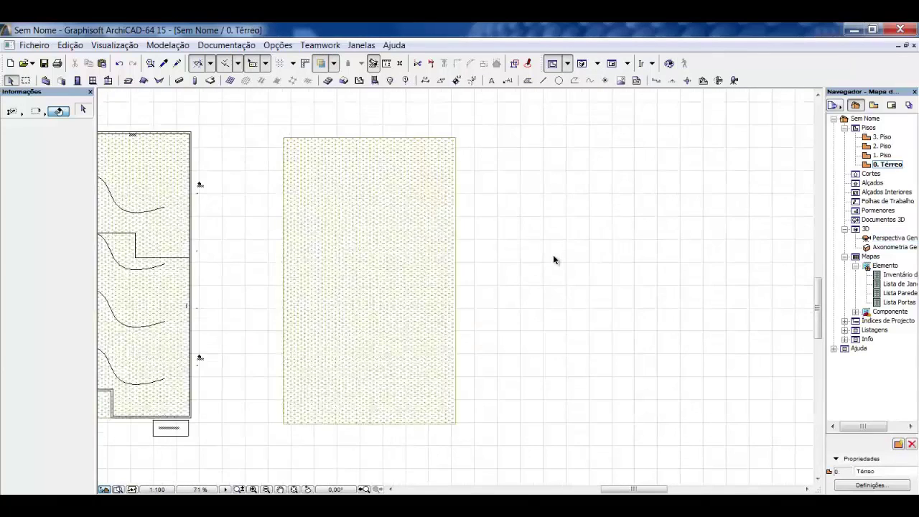
left_click(419, 259)
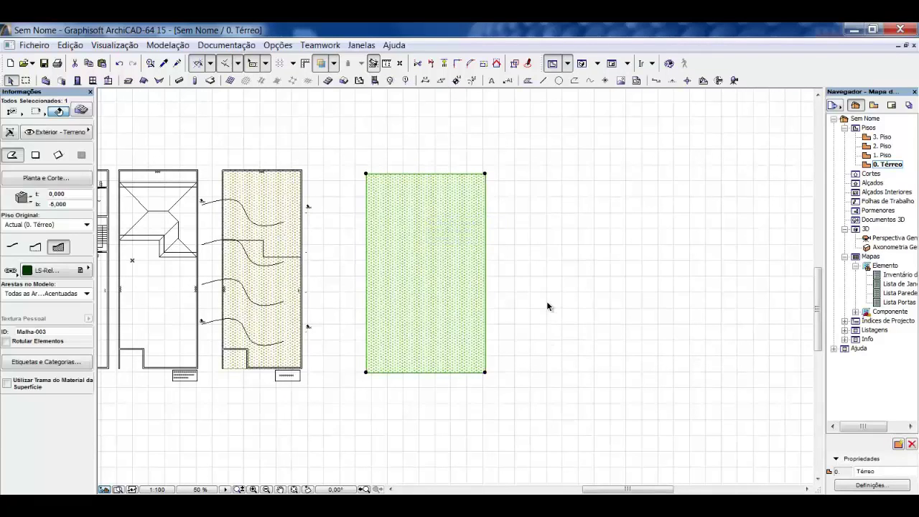
key("F5")
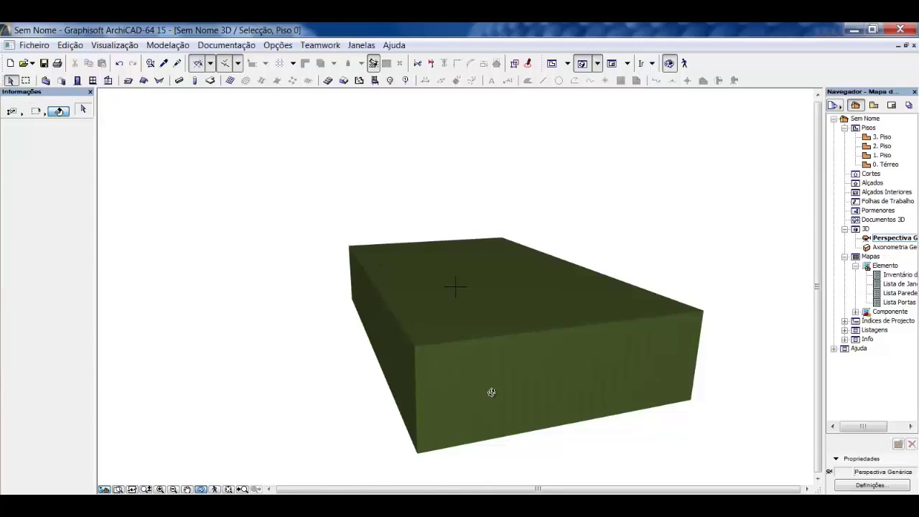
key("F2")
left_click(522, 382)
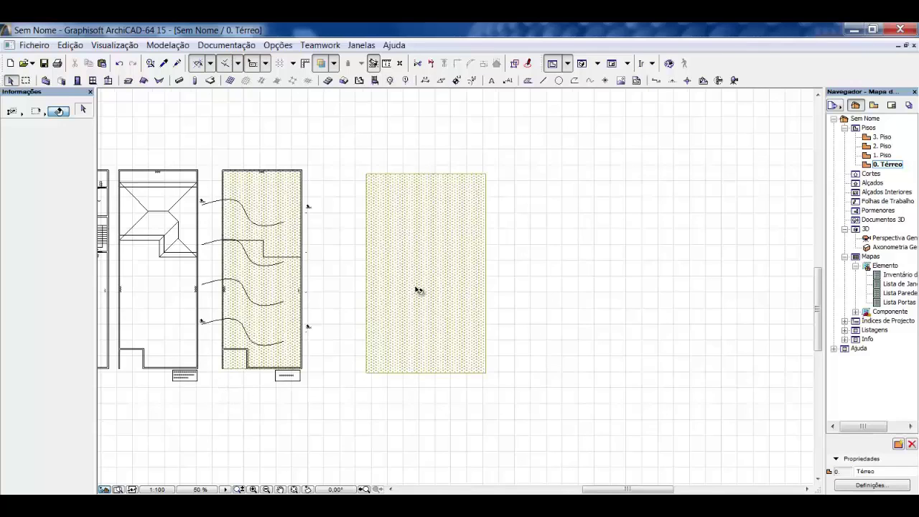
Step: Set the height of the lower edge of the 15 by 25 m mesh to -3 m, for that edge only
scroll(416, 287, "up", 1)
left_click(435, 236)
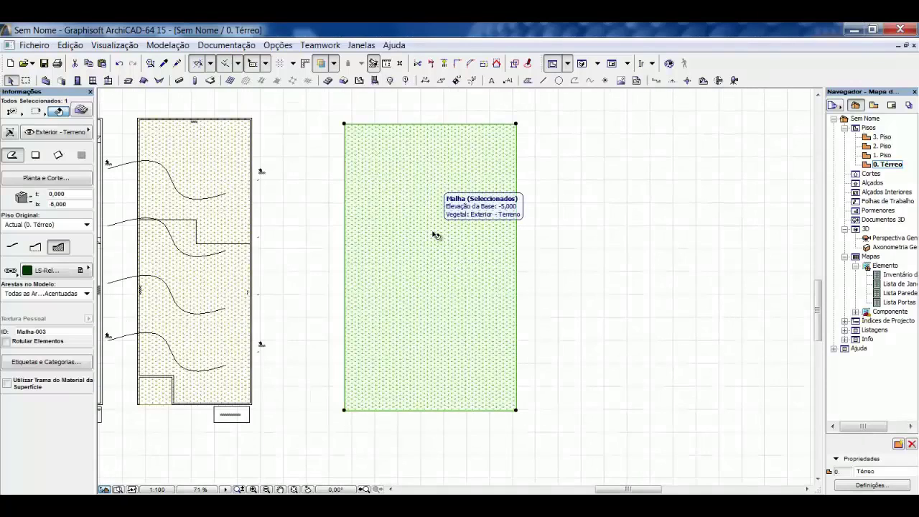
left_click(428, 412)
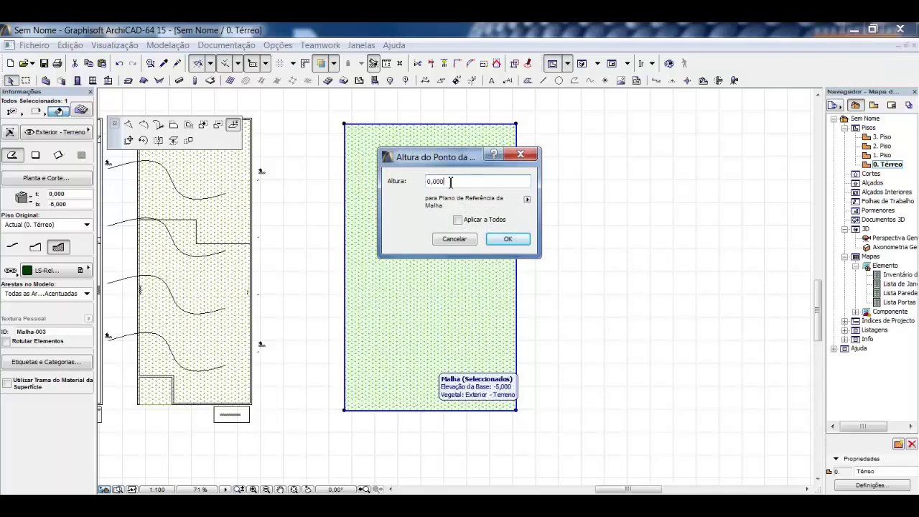
type("-3")
left_click(516, 240)
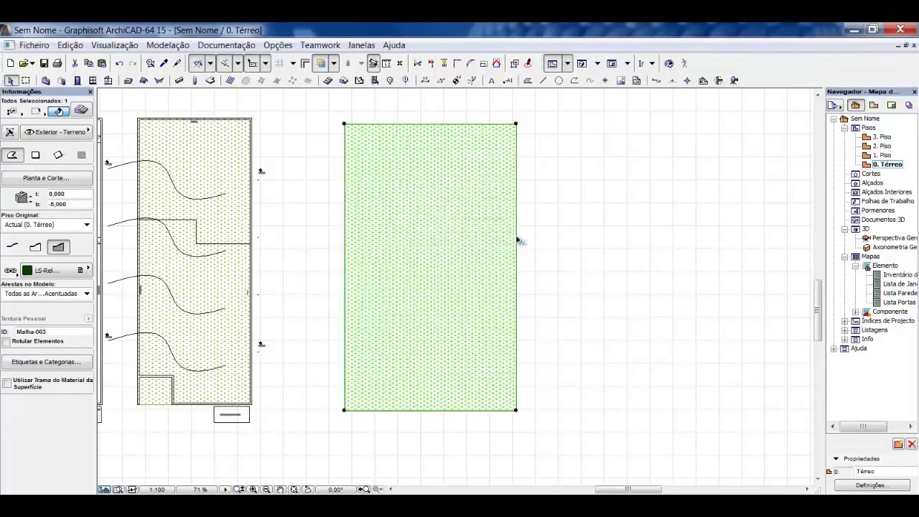
left_click(626, 226)
Step: View the sloped 15 by 25 m mesh in 3D from several sides and return to the floor plan
key("F3")
key("o")
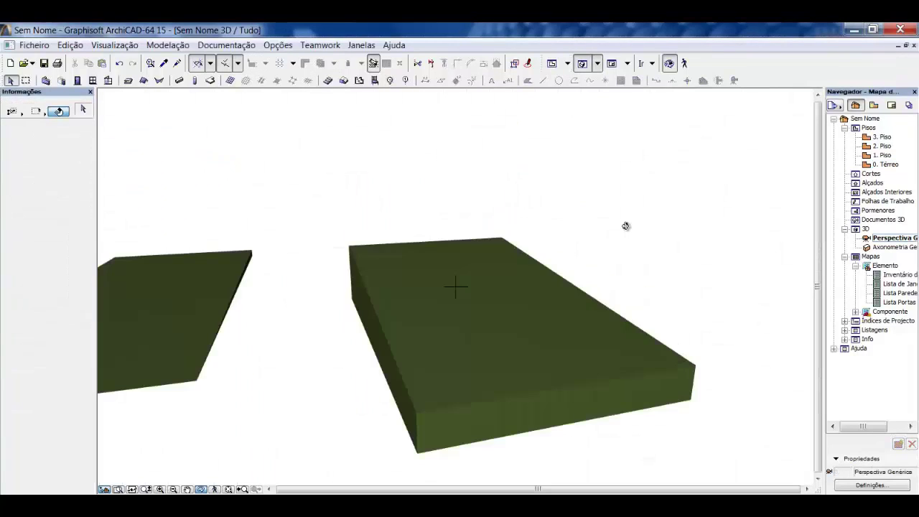
left_click_drag(546, 349, 240, 328)
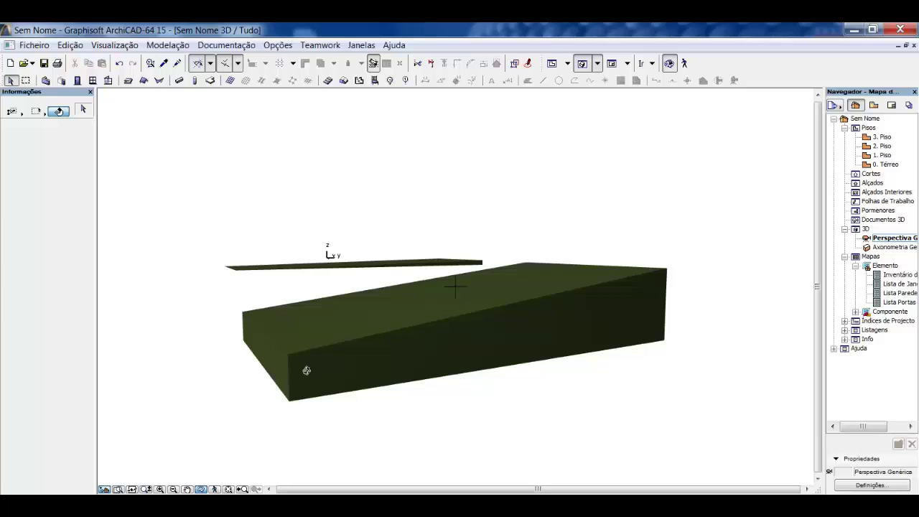
key("F2")
Step: Start a second rectangular mesh to the right of the sloped one with a 15 m horizontal upper edge
scroll(338, 349, "down", 3)
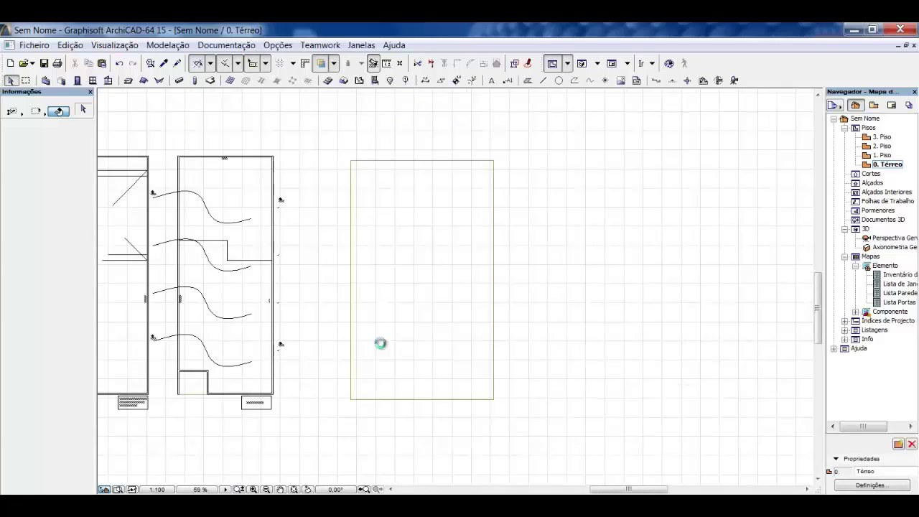
scroll(487, 305, "up", 2)
scroll(594, 195, "down", 1)
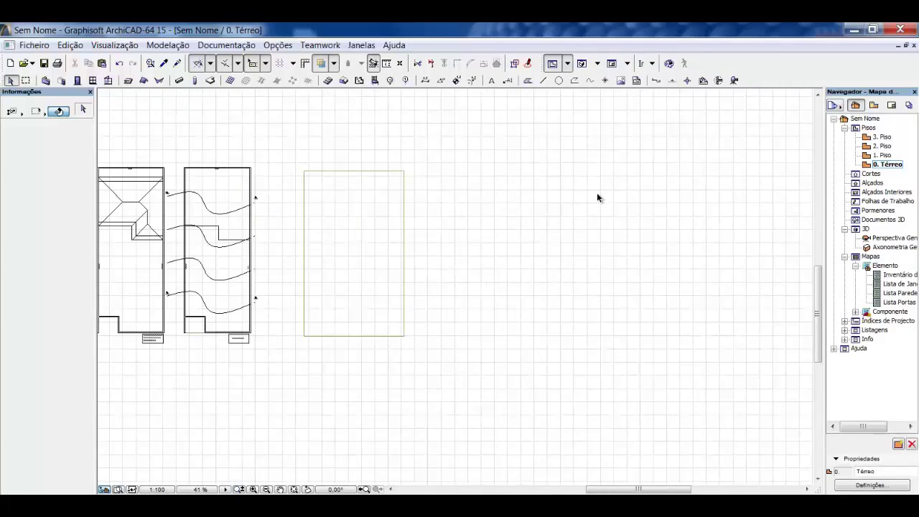
left_click(344, 80)
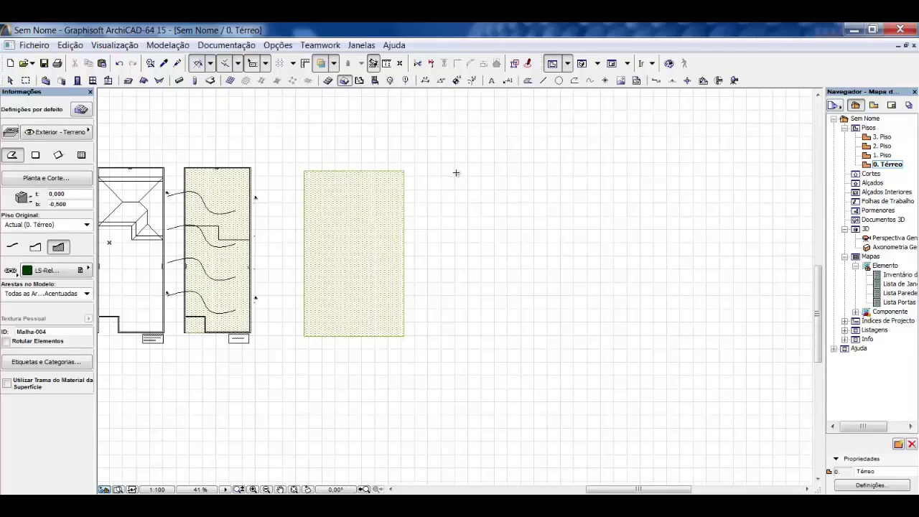
left_click(457, 172)
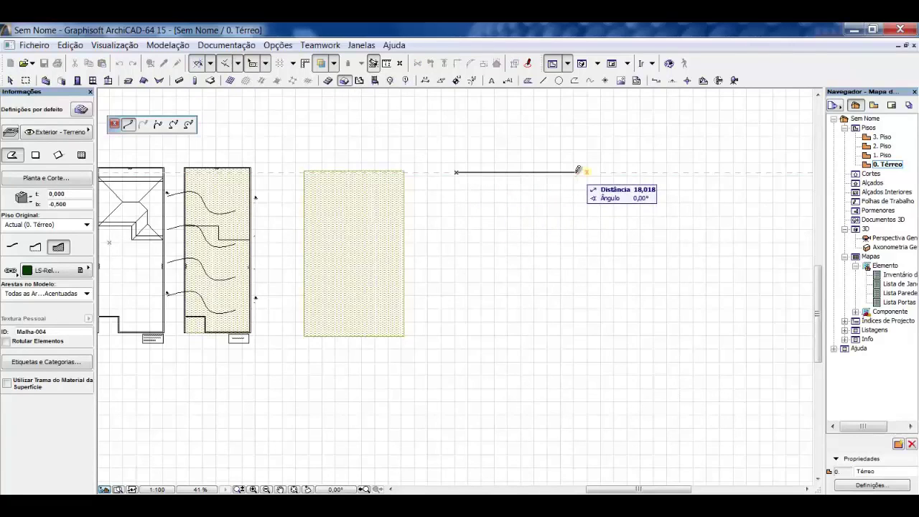
key("Tab")
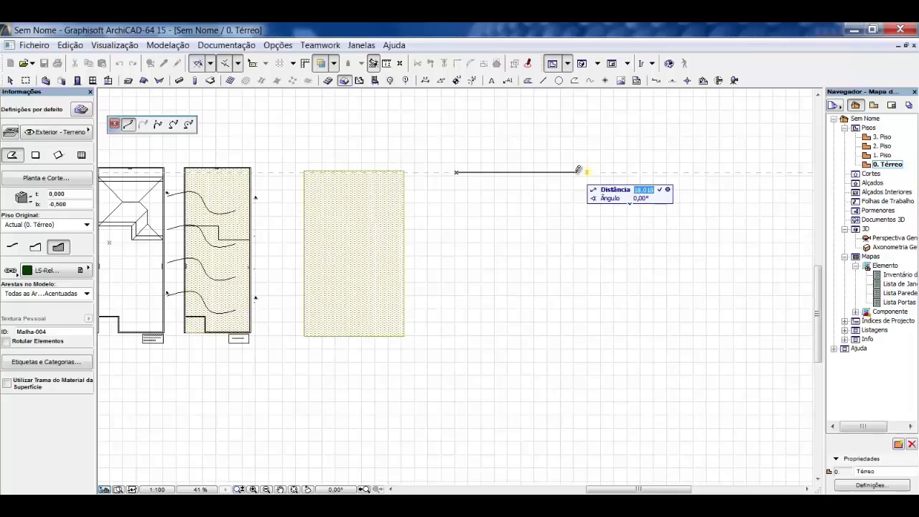
type("15")
key("Return")
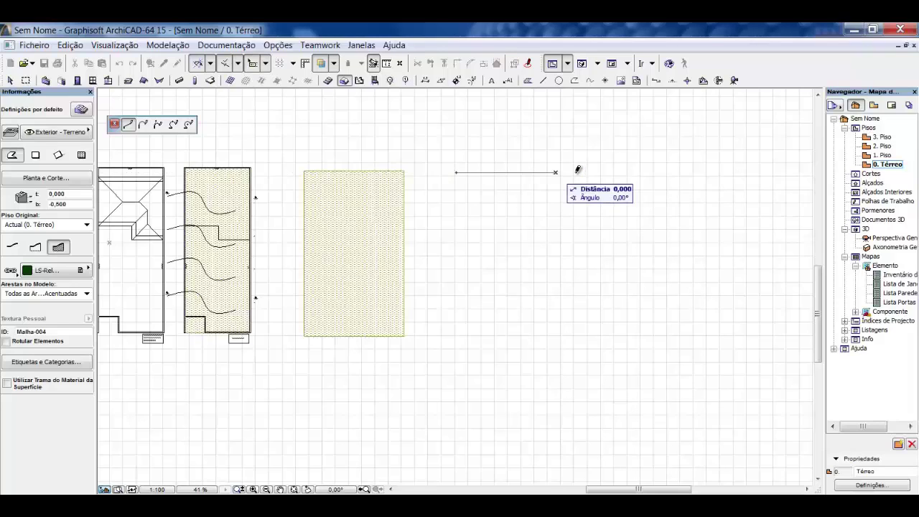
Step: Add the 25 m right edge and the lower edge to the second rectangular mesh, and close it at its starting corner
type("25")
key("Return")
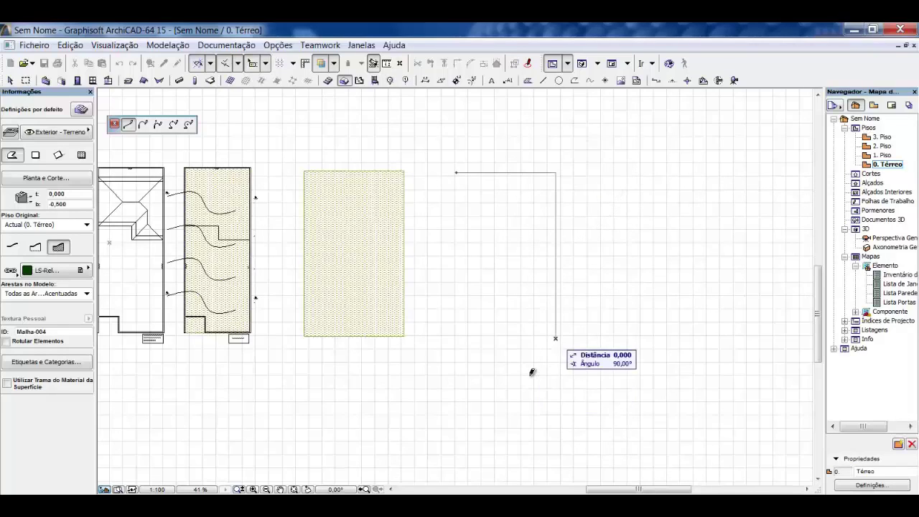
left_click(455, 339)
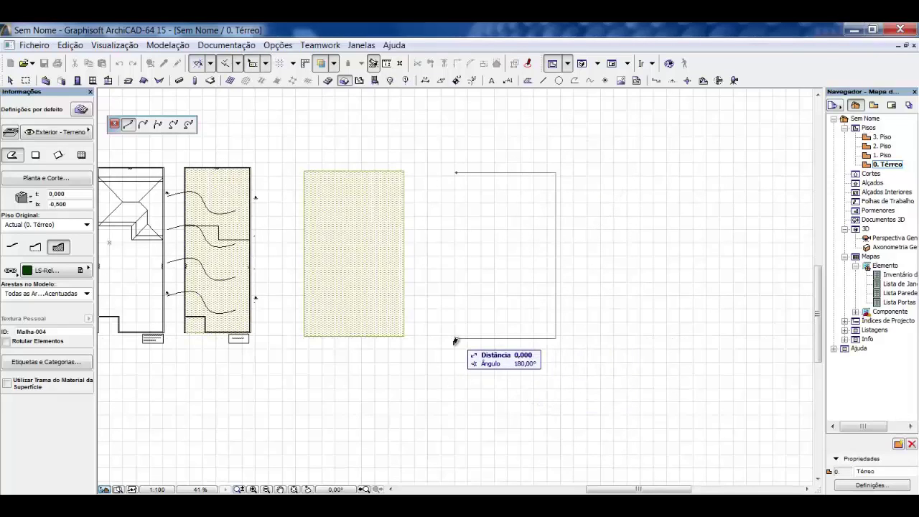
left_click(457, 171)
key("Escape")
scroll(637, 249, "up", 4)
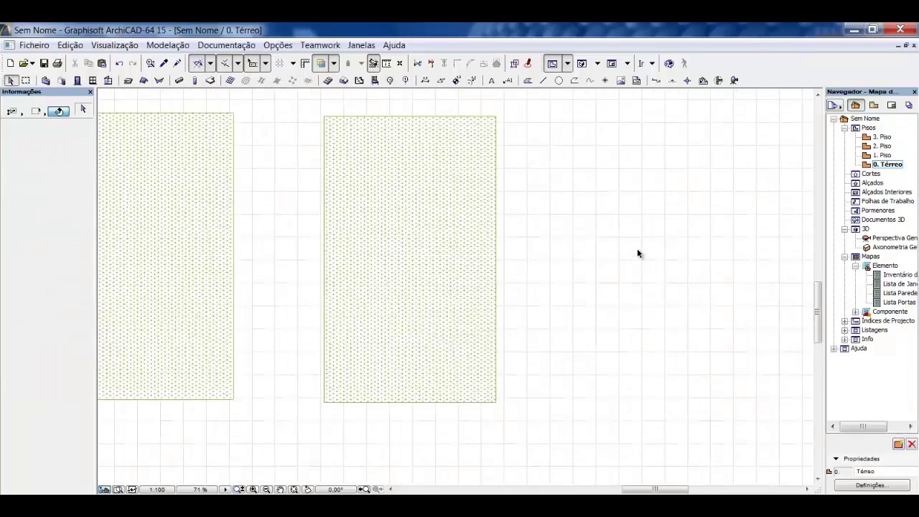
Step: Try to lower the right edge of the second rectangular mesh to a height of -3 m
left_click(494, 258)
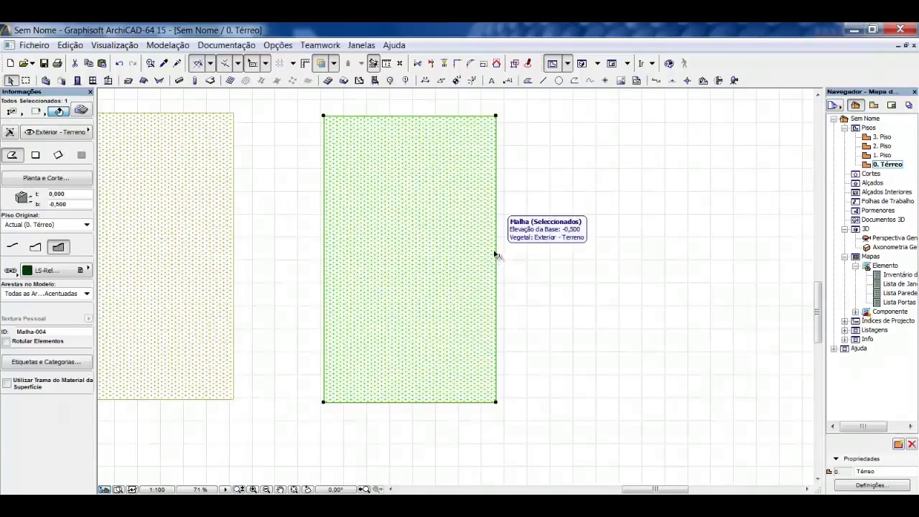
left_click(498, 257)
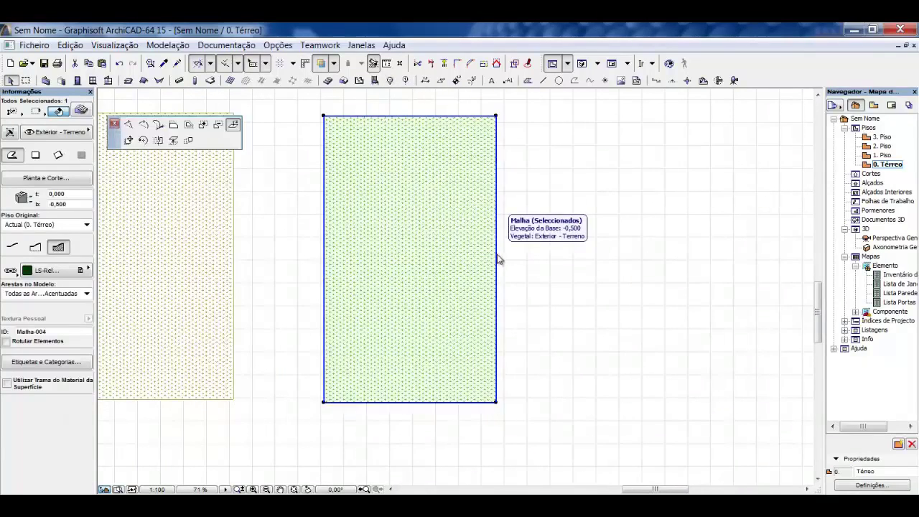
left_click(497, 258)
type("-3")
left_click(508, 239)
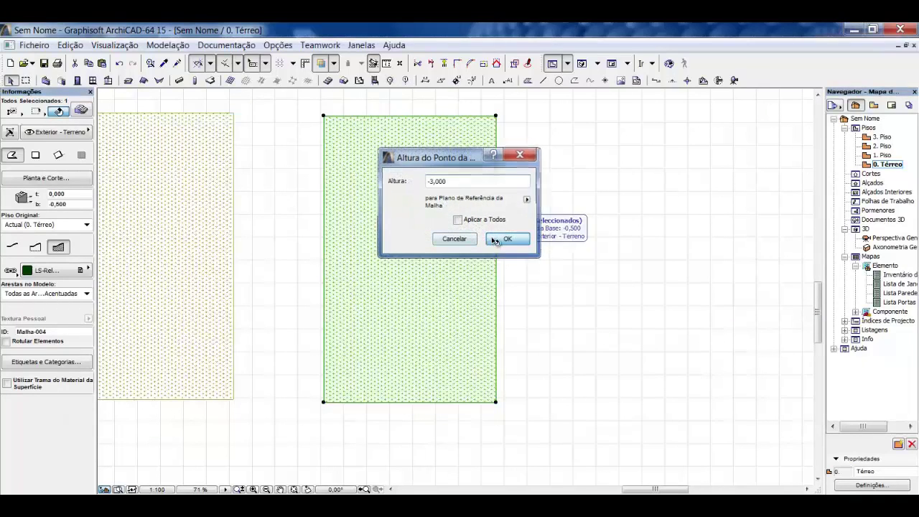
left_click(565, 248)
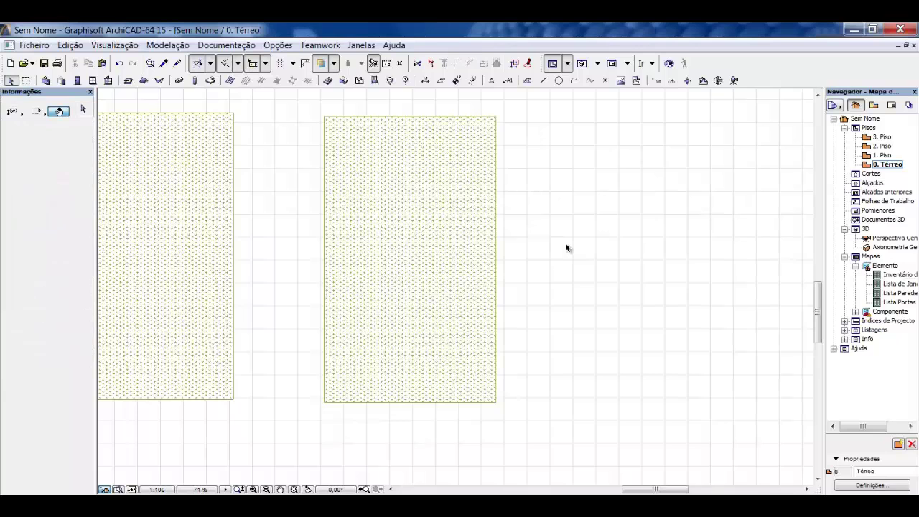
Step: Examine the lowered edge of the second rectangular mesh in 3D and return to the floor plan
key("F3")
left_click_drag(308, 250, 725, 336)
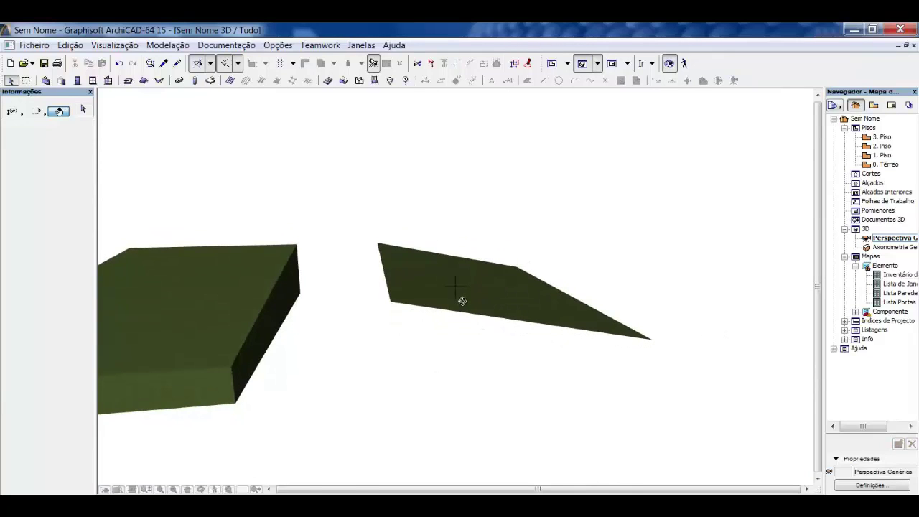
key("F2")
Step: Undo the last height change on the second rectangular mesh and check the mesh in 3D
left_click(427, 273)
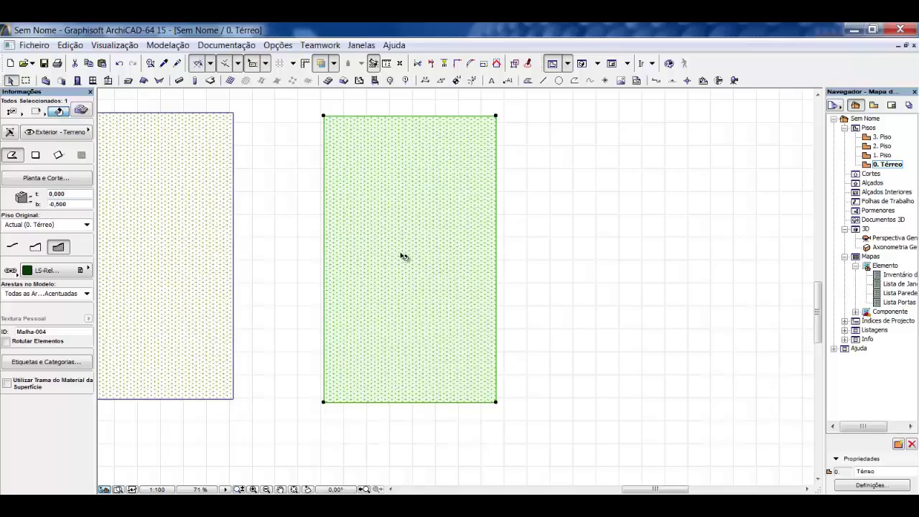
key("Escape")
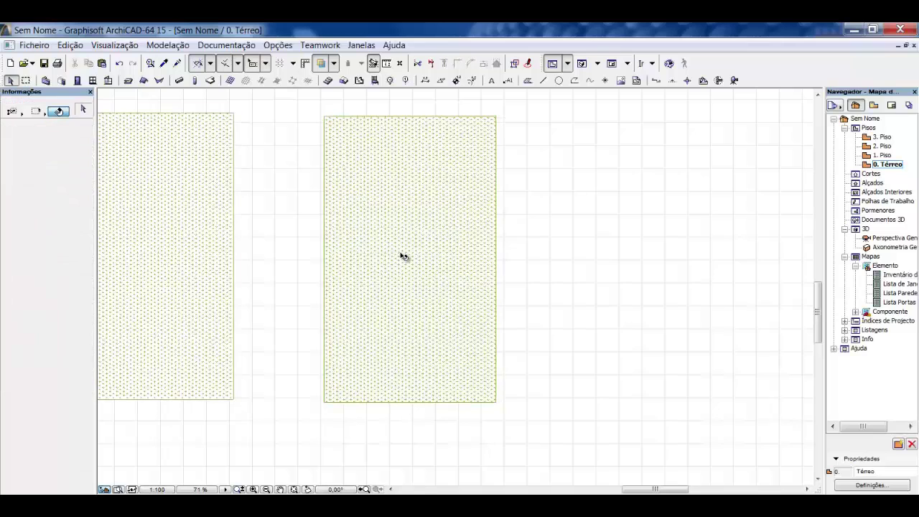
left_click(454, 287)
left_click(510, 276)
key("F3")
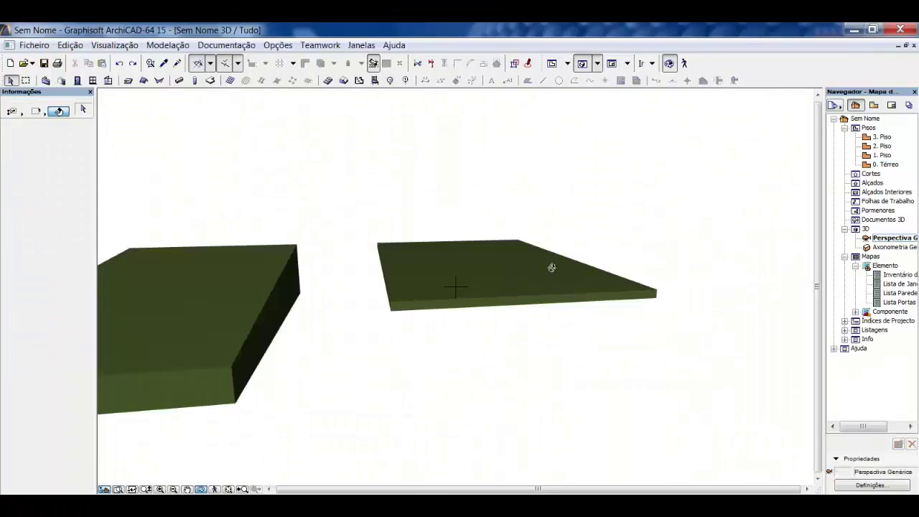
scroll(552, 267, "up", 2)
key("F2")
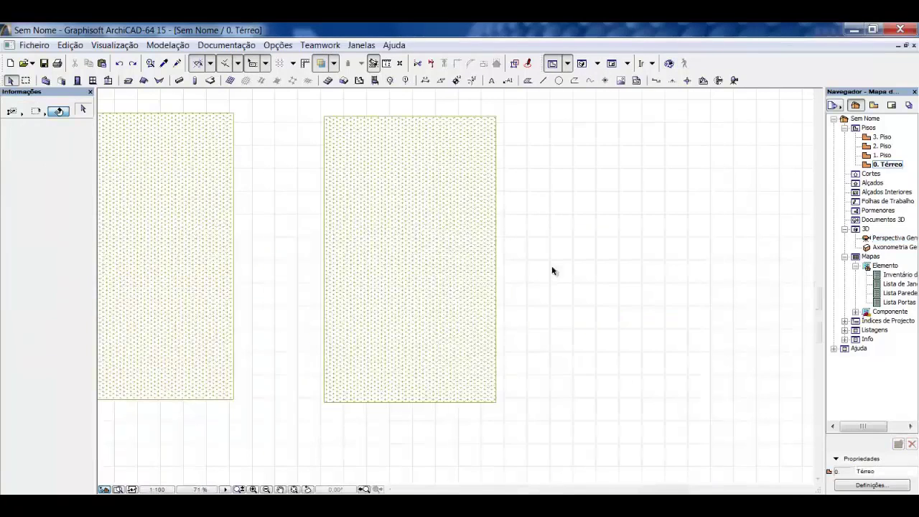
Step: Set the second rectangular mesh's top value to 5 m and its base value to 0 m
left_click(420, 269)
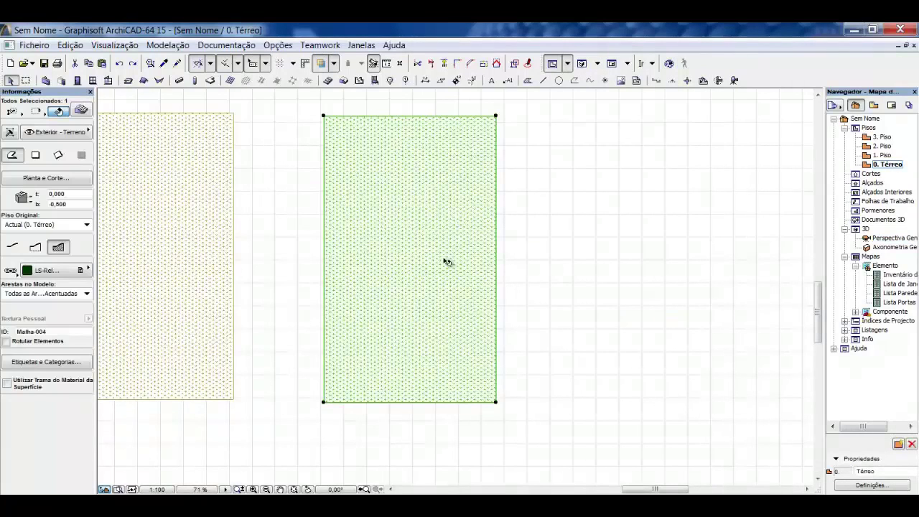
left_click(77, 203)
type("5")
key("Return")
Step: Set the height of the second rectangular mesh's right edge to -2 m, for that edge only
left_click(494, 262)
type("-2")
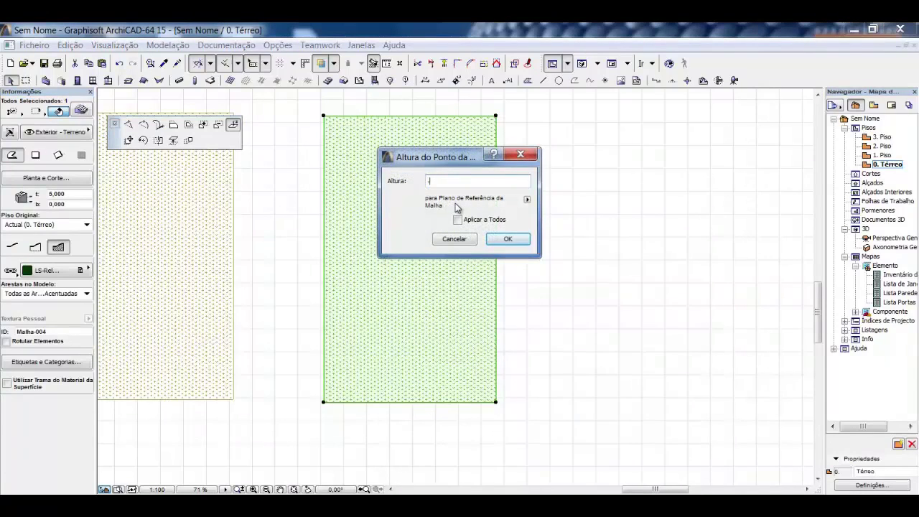
left_click(497, 240)
left_click(566, 245)
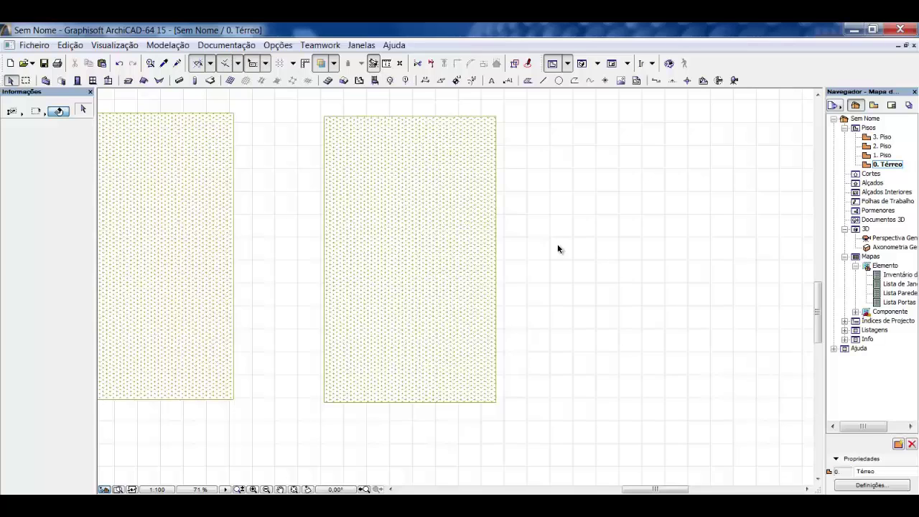
Step: Compare the second rectangular mesh's side slope with the other meshes in 3D and return to the floor plan
key("F3")
middle_click_drag(546, 345, 602, 320, "shift")
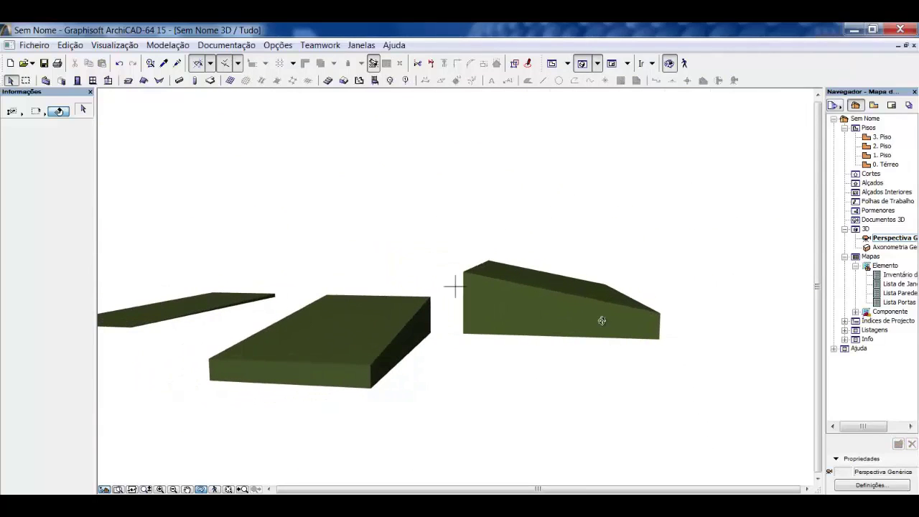
key("F2")
Step: Start a third rectangular mesh to the right of the second with a 15 m horizontal upper edge
scroll(372, 271, "down", 5)
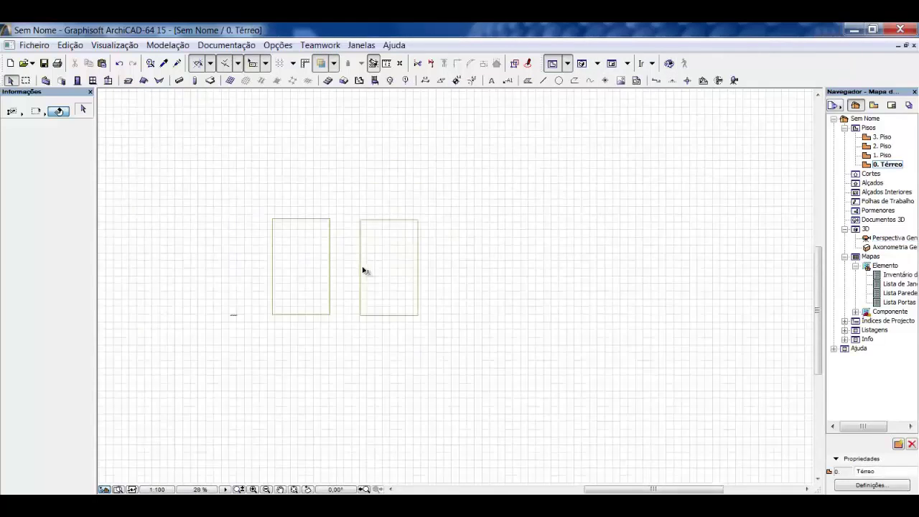
scroll(376, 285, "up", 3)
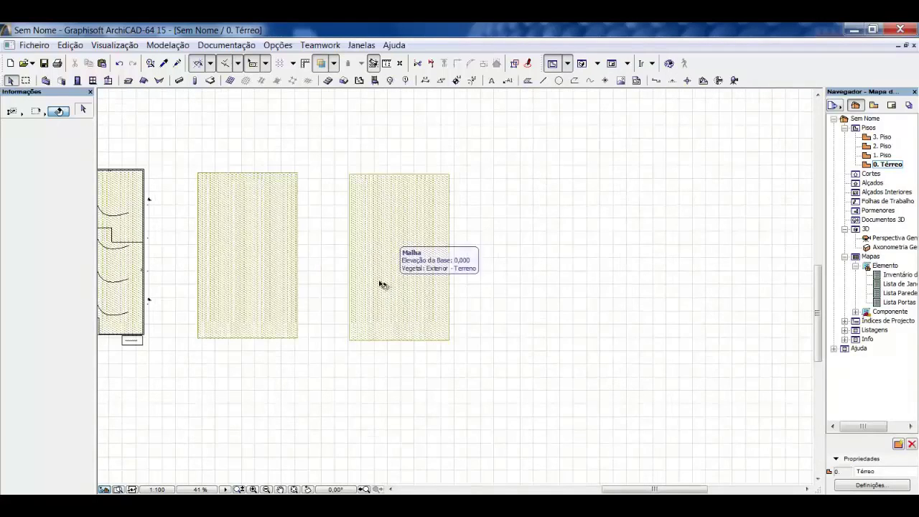
scroll(362, 257, "down", 1)
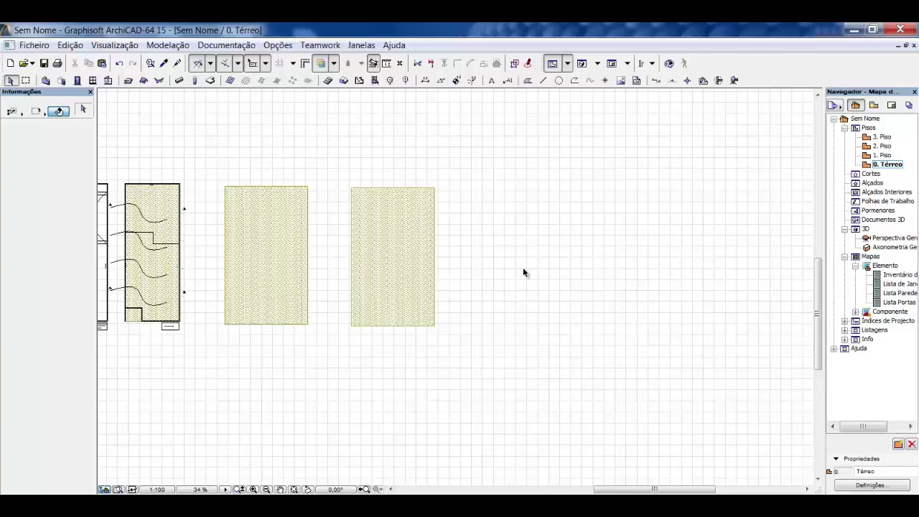
left_click(344, 81)
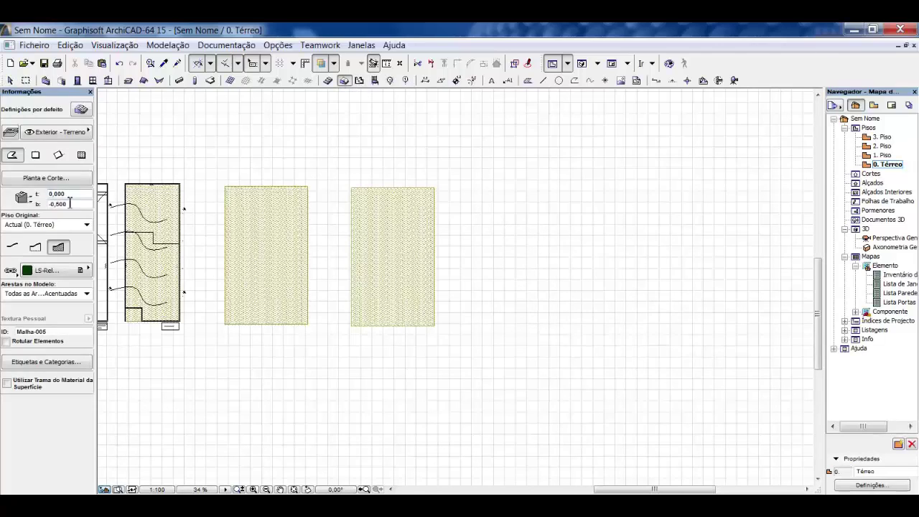
left_click(485, 190)
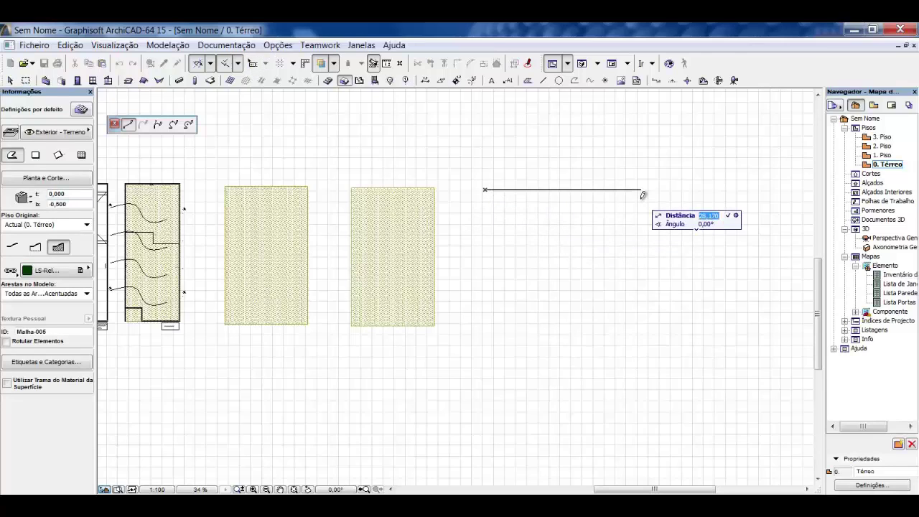
type("15")
key("Return")
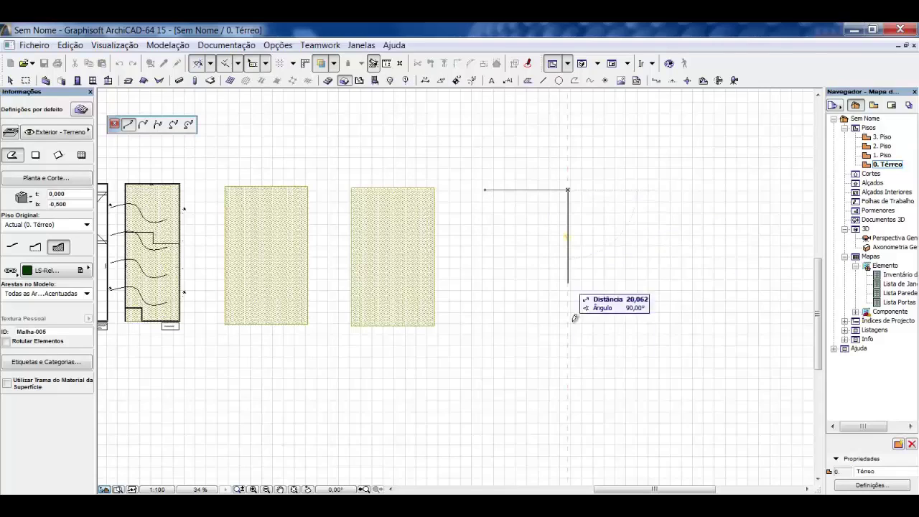
Step: Complete the third rectangular mesh with a 25 m vertical side and a 15 m lower edge, closing it at its starting corner
type("25")
key("Return")
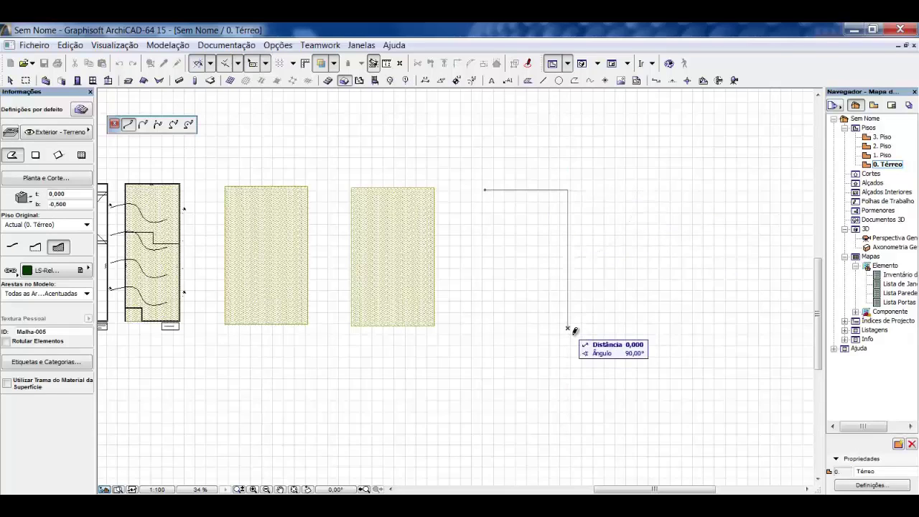
type("15")
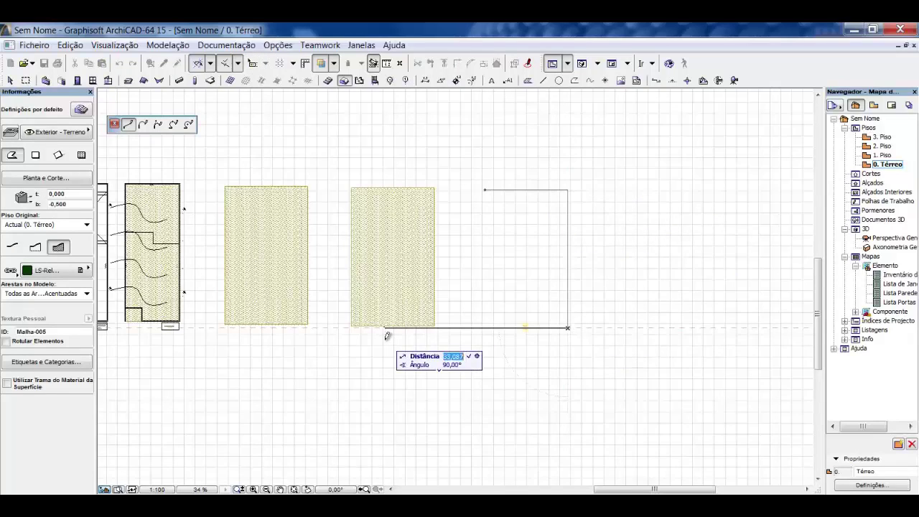
key("Return")
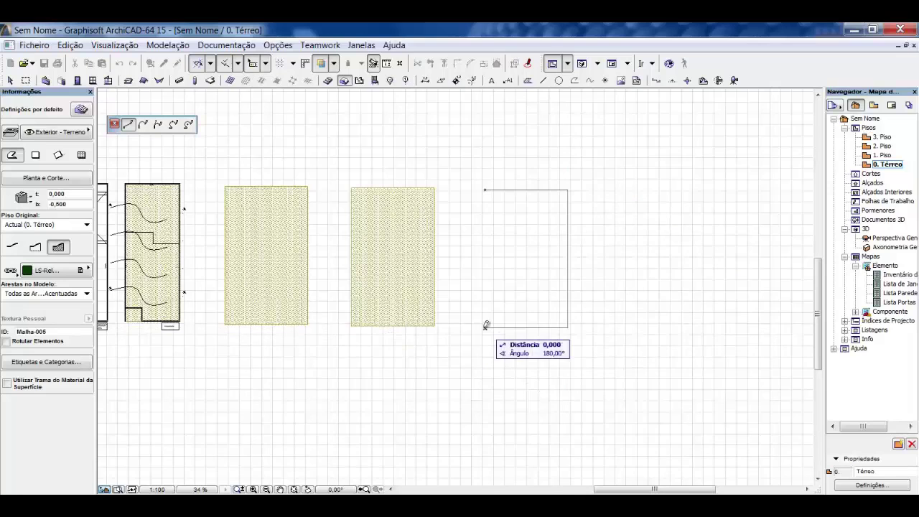
left_click(486, 191)
scroll(624, 260, "up", 2)
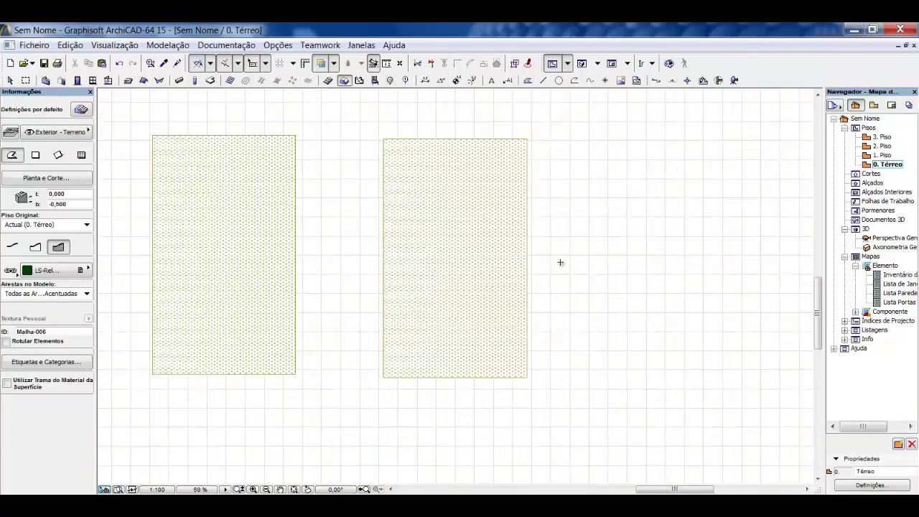
key("Escape")
Step: Examine the flat third rectangular mesh beside the sloped meshes in 3D from several angles and return to the floor plan
left_click(502, 242)
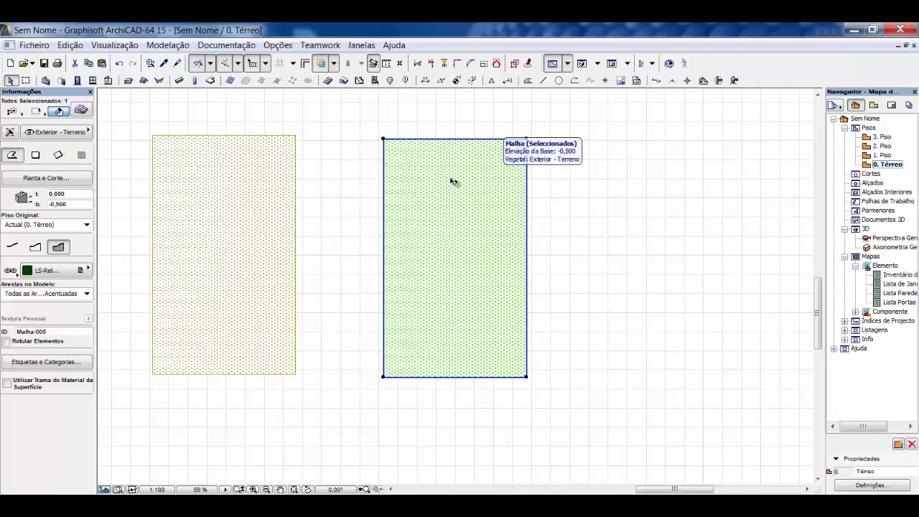
left_click(540, 294)
key("F3")
mouse_move(485, 307)
left_mouse_down()
mouse_move(195, 324)
mouse_move(636, 351)
mouse_move(529, 341)
mouse_move(548, 364)
mouse_move(342, 353)
mouse_move(439, 337)
mouse_move(601, 340)
mouse_move(390, 379)
mouse_move(601, 366)
left_mouse_up()
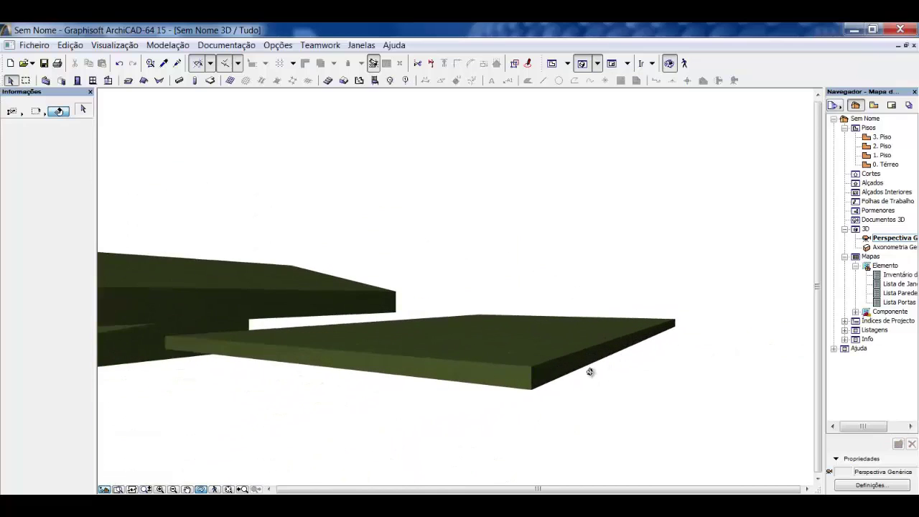
left_click_drag(535, 381, 502, 372)
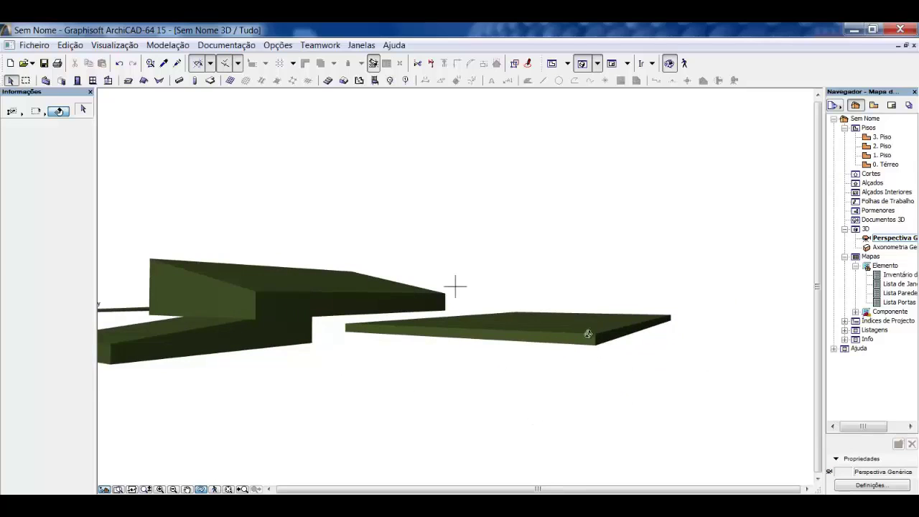
left_click_drag(599, 367, 558, 349)
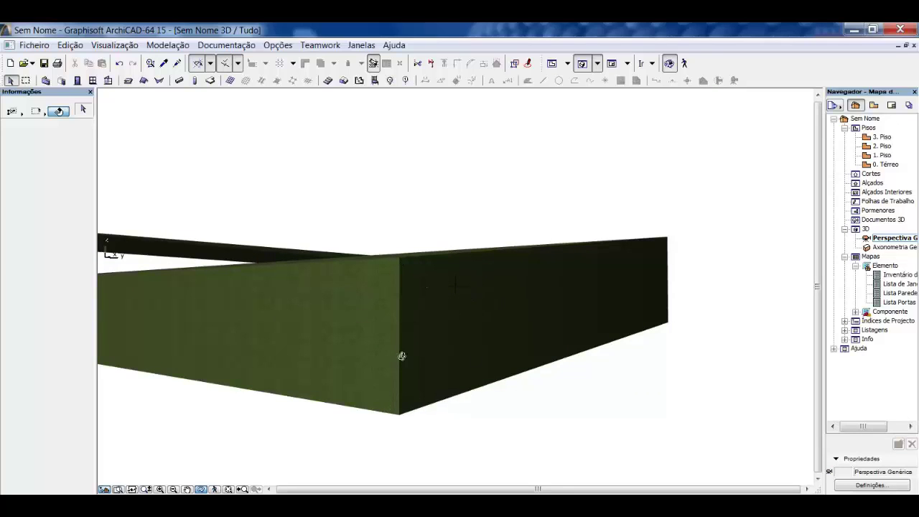
left_click_drag(402, 355, 399, 313)
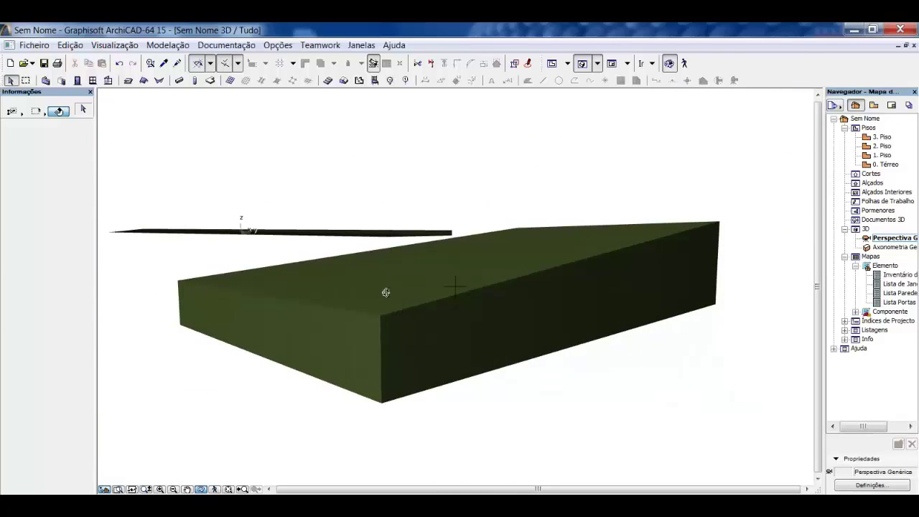
left_click_drag(366, 316, 659, 353)
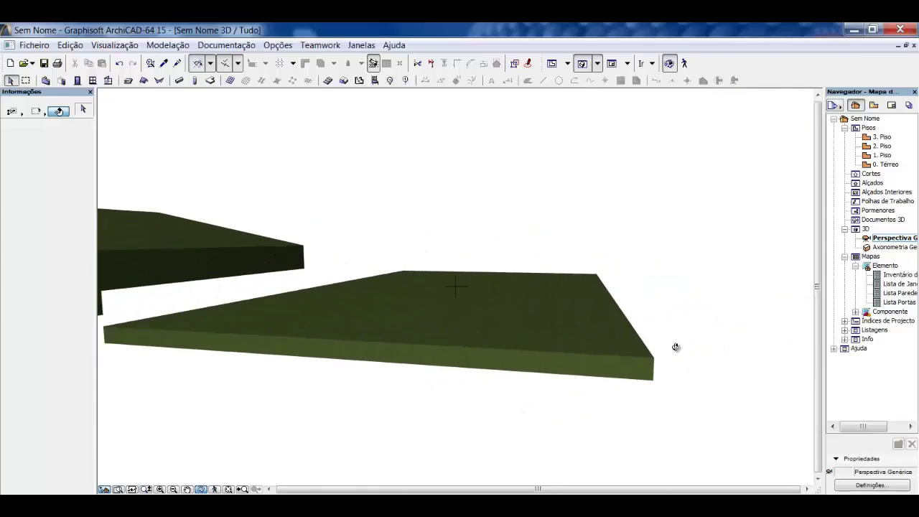
key("F2")
Step: Set the height of the third rectangular mesh's upper edge to 0.50 m, for that edge only, and compare the meshes in 3D
scroll(446, 187, "down", 2)
scroll(449, 187, "up", 3)
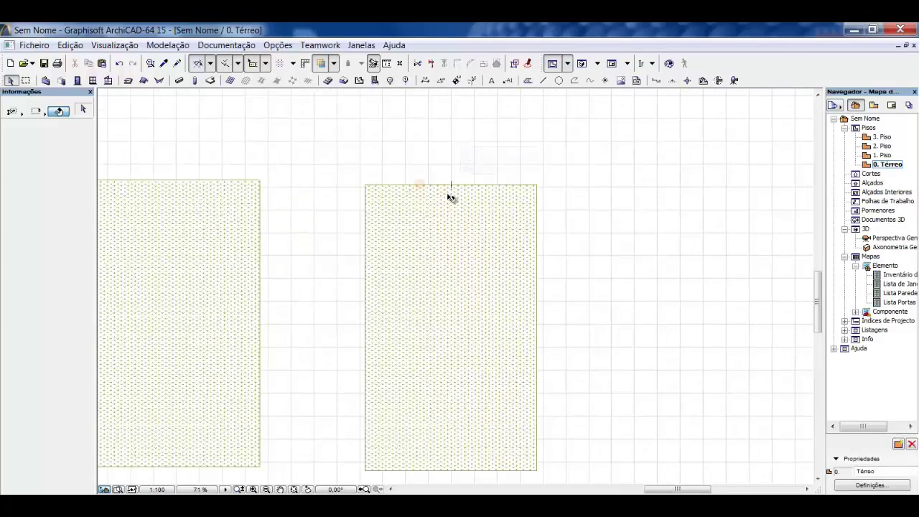
left_click(448, 196)
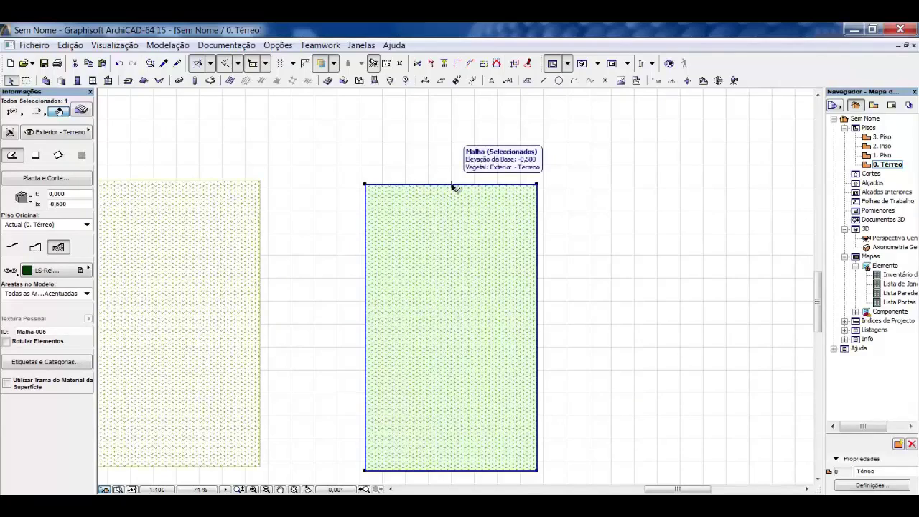
key("Escape")
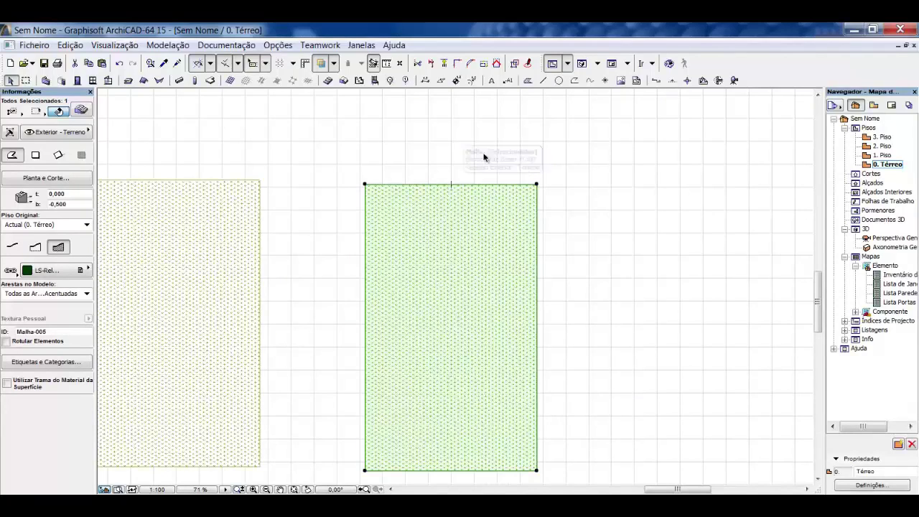
left_click(452, 185)
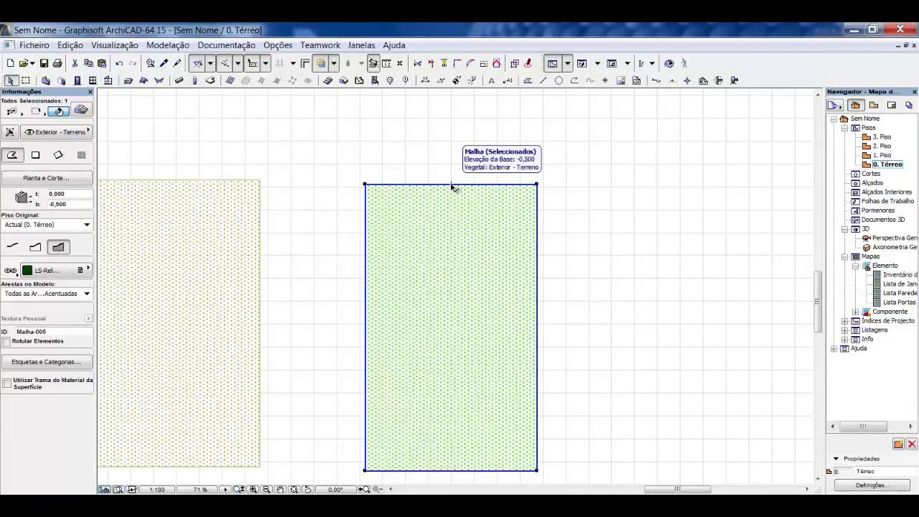
left_click(453, 185)
type("0,50")
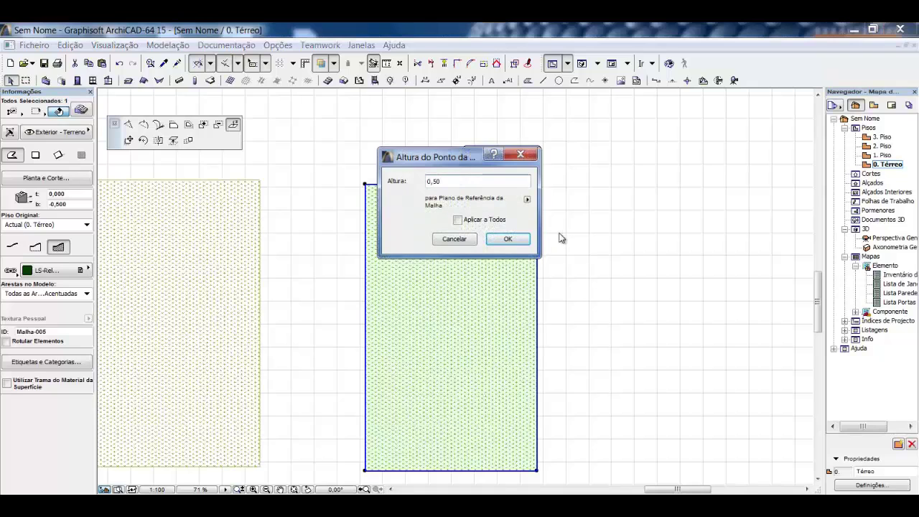
left_click(507, 239)
key("F3")
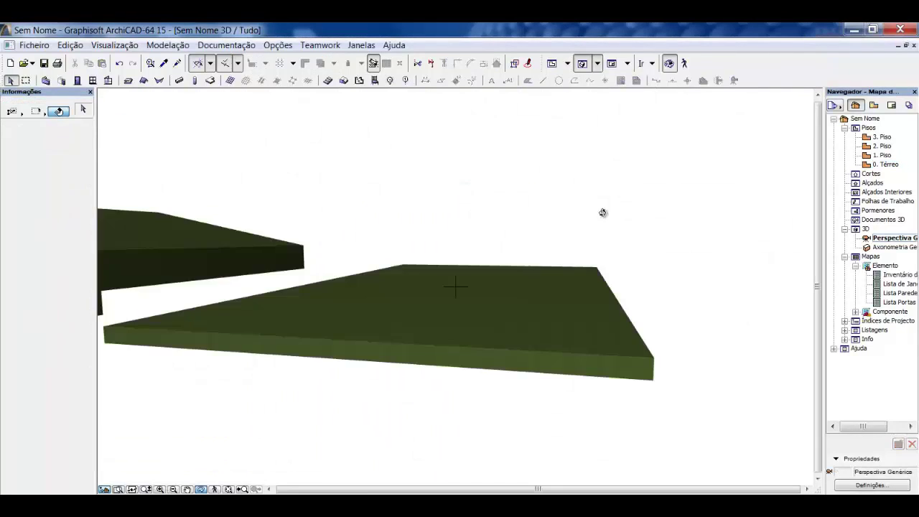
left_click_drag(602, 213, 149, 341)
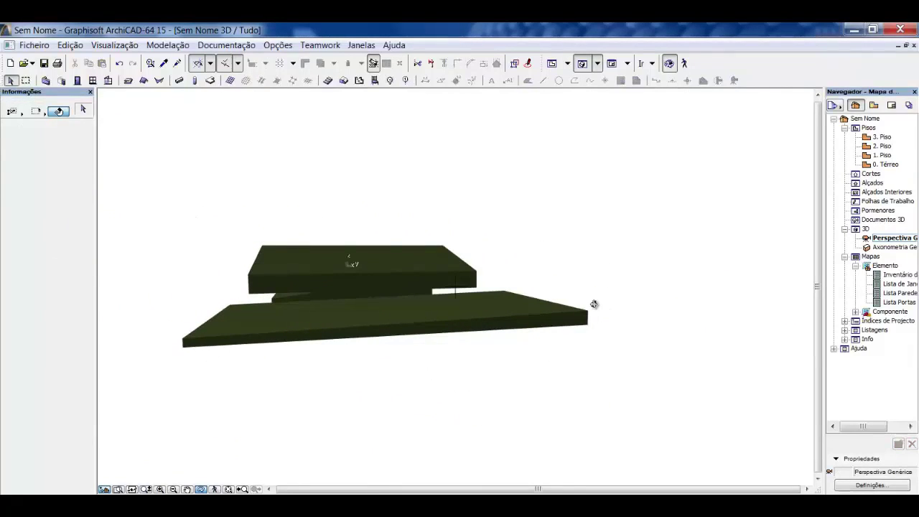
left_click_drag(590, 332, 647, 332)
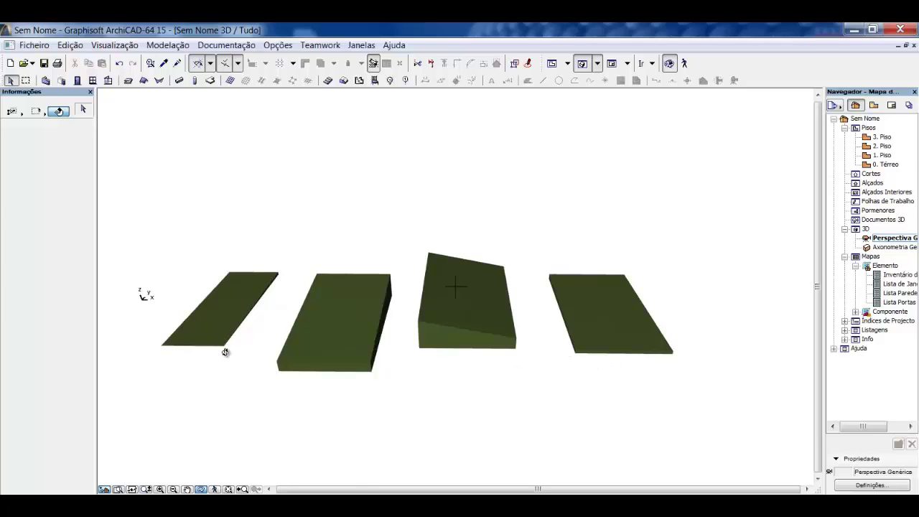
Step: Delete the three rectangular demonstration meshes beside the topography lot from the floor plan
key("F2")
scroll(635, 228, "down", 5)
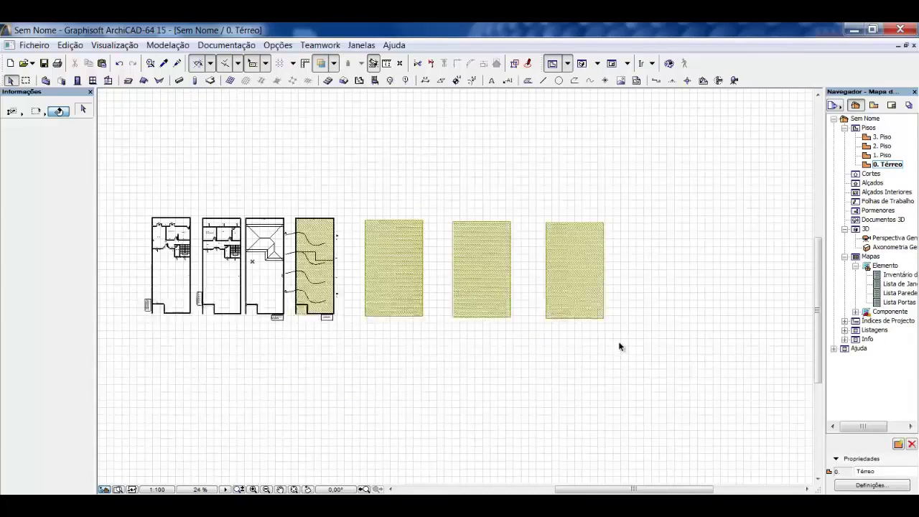
left_click_drag(630, 340, 354, 205)
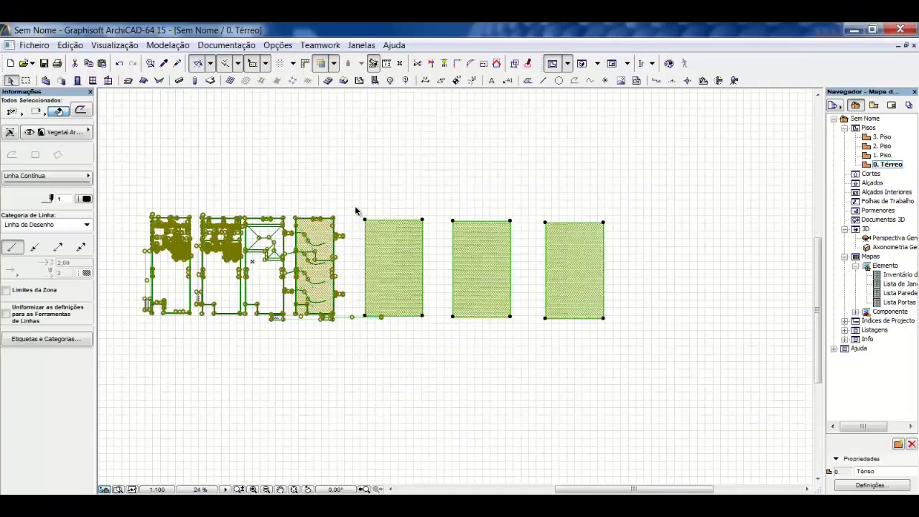
left_click(355, 205)
left_click_drag(636, 279, 363, 183)
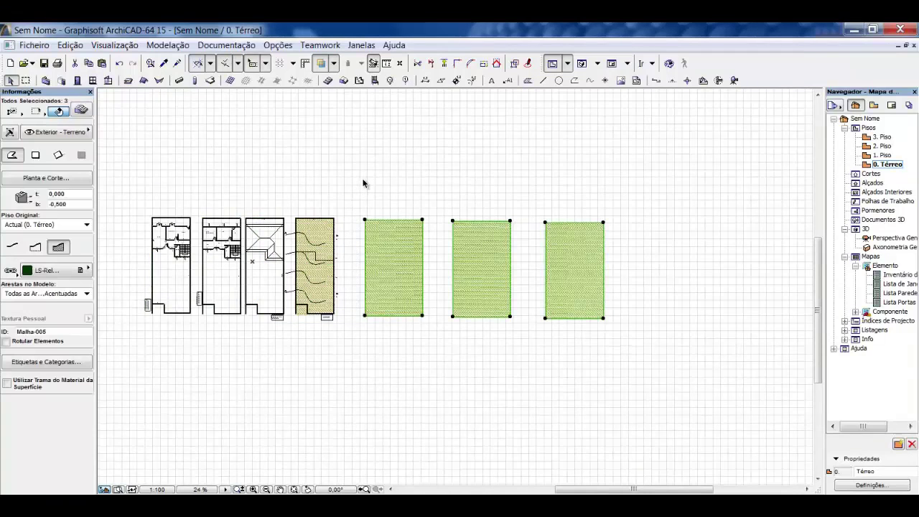
key("Delete")
scroll(245, 269, "up", 4)
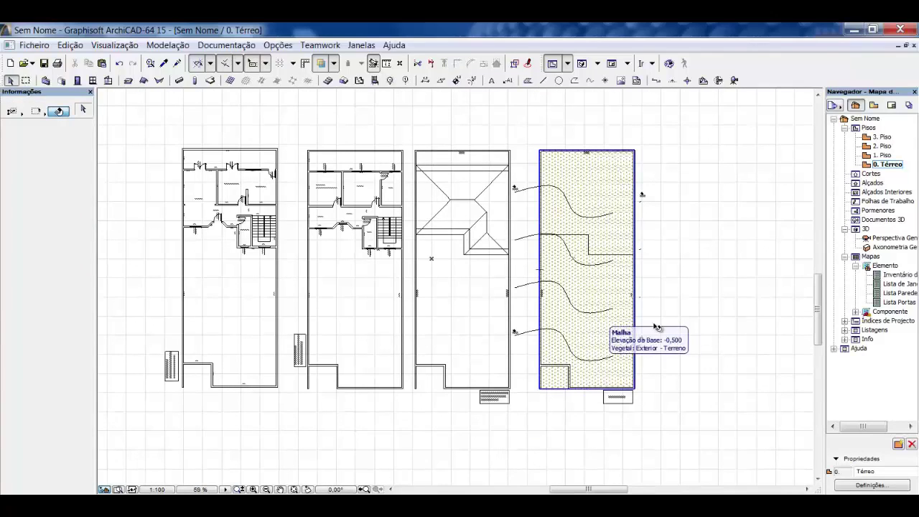
scroll(507, 332, "down", 2)
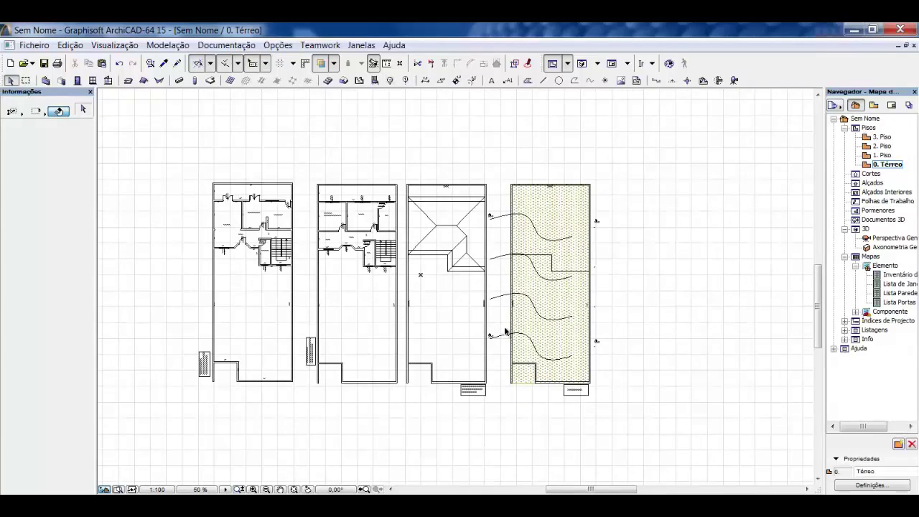